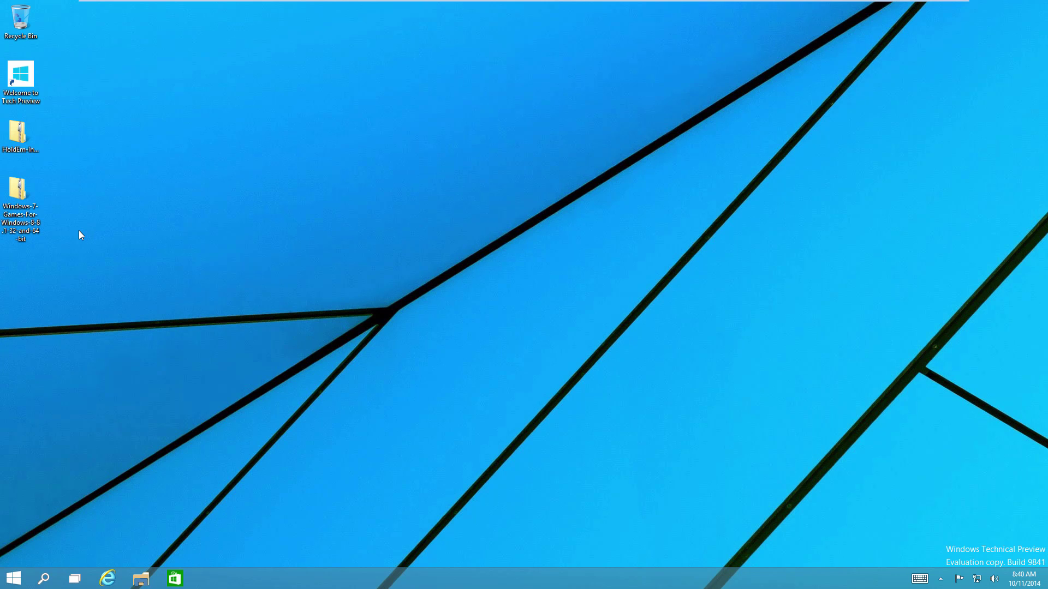
Extract the Windows-7-Games-For-Windows-8-8.1-32-and-64-bit zip archive from the desktop into its default destination folder.
double_click(18, 200)
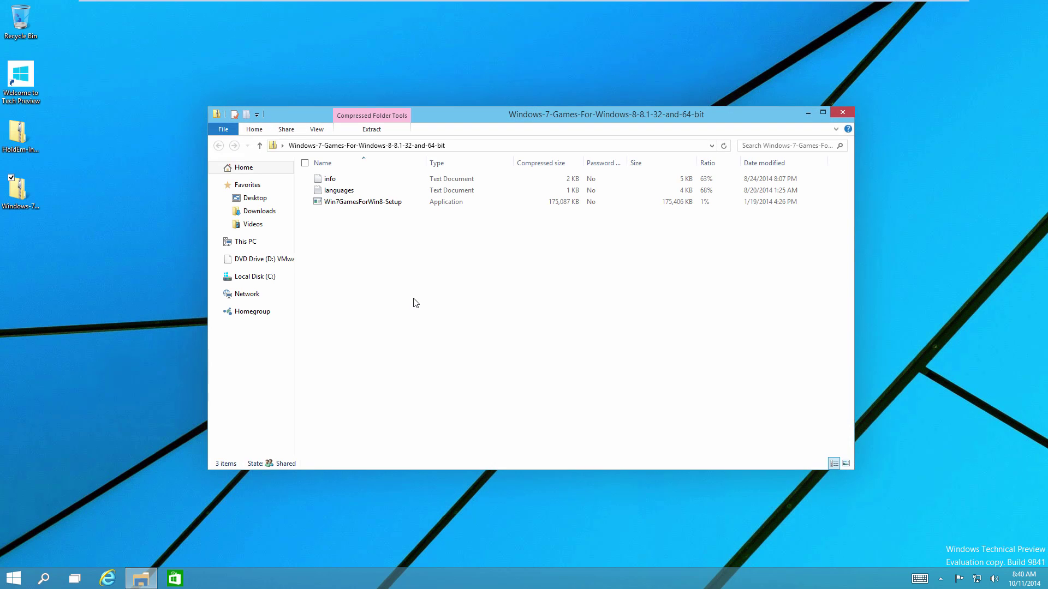
left_click(370, 130)
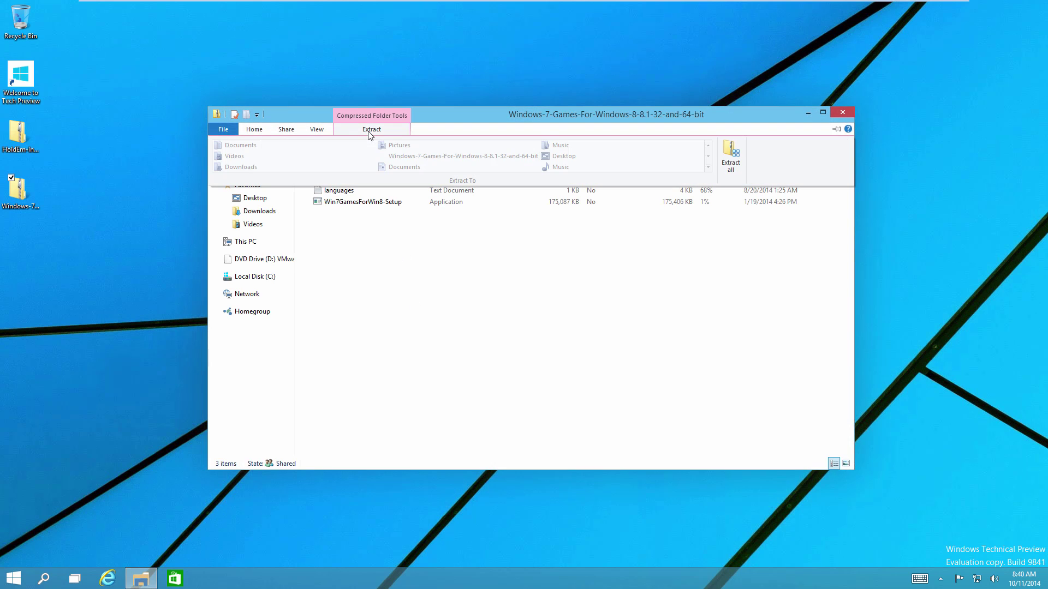
left_click(731, 161)
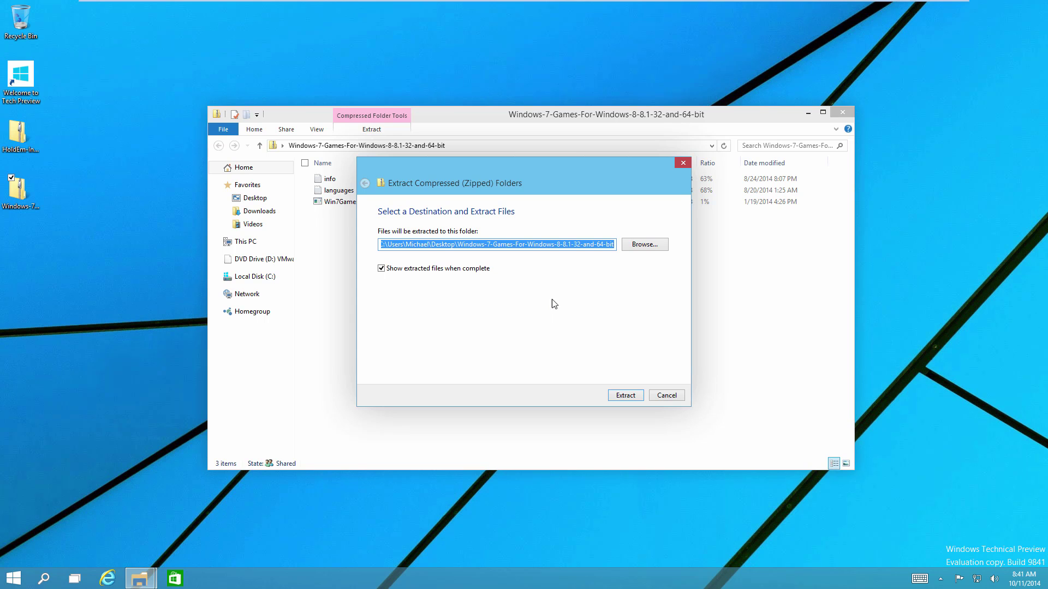
left_click(630, 399)
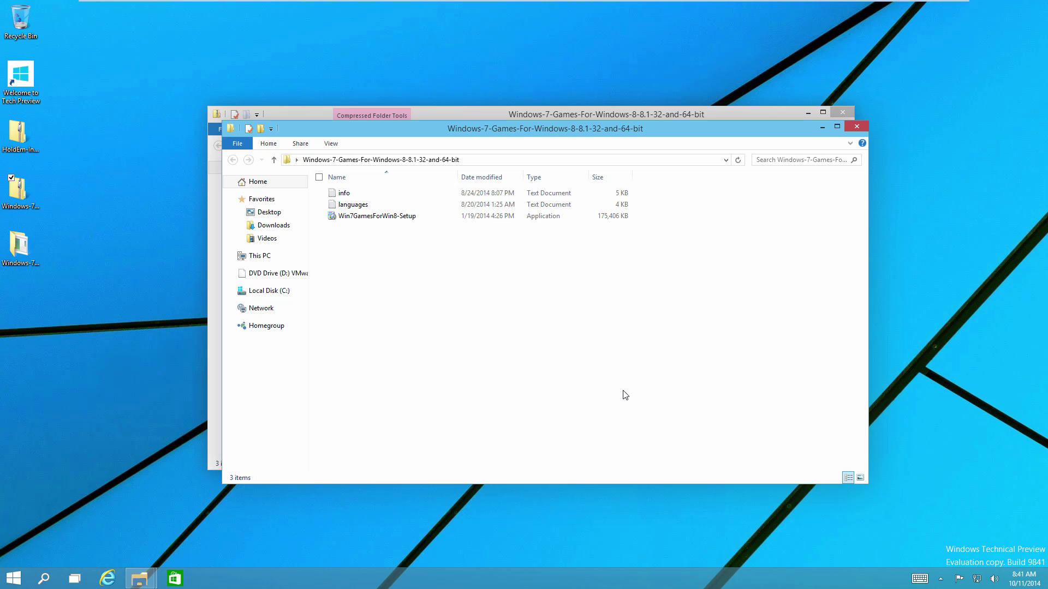
Open the extracted info text document in an enlarged window with larger, word-wrapped text.
double_click(395, 194)
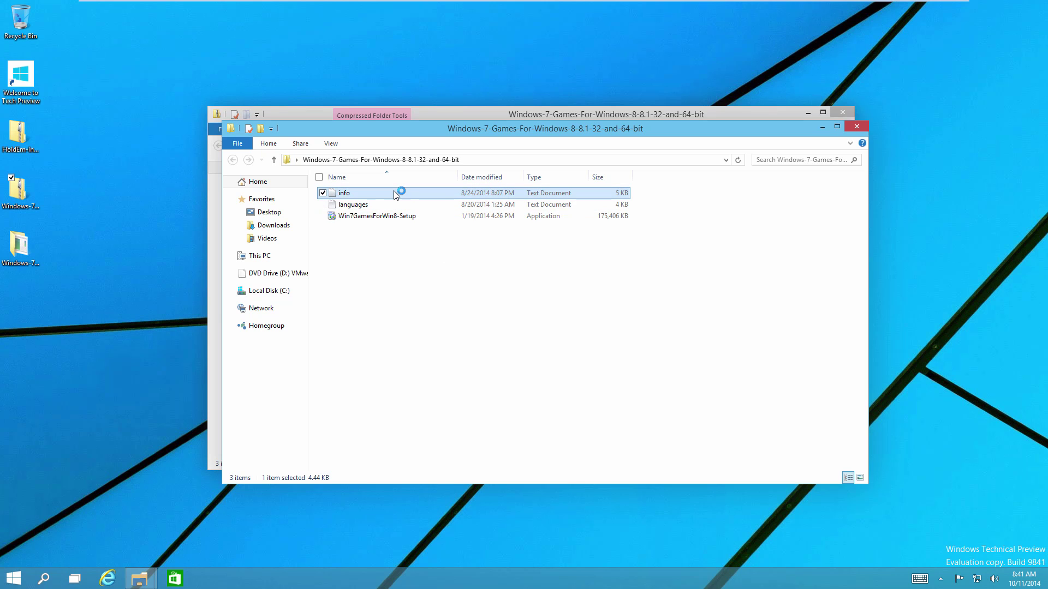
left_click_drag(287, 42, 478, 66)
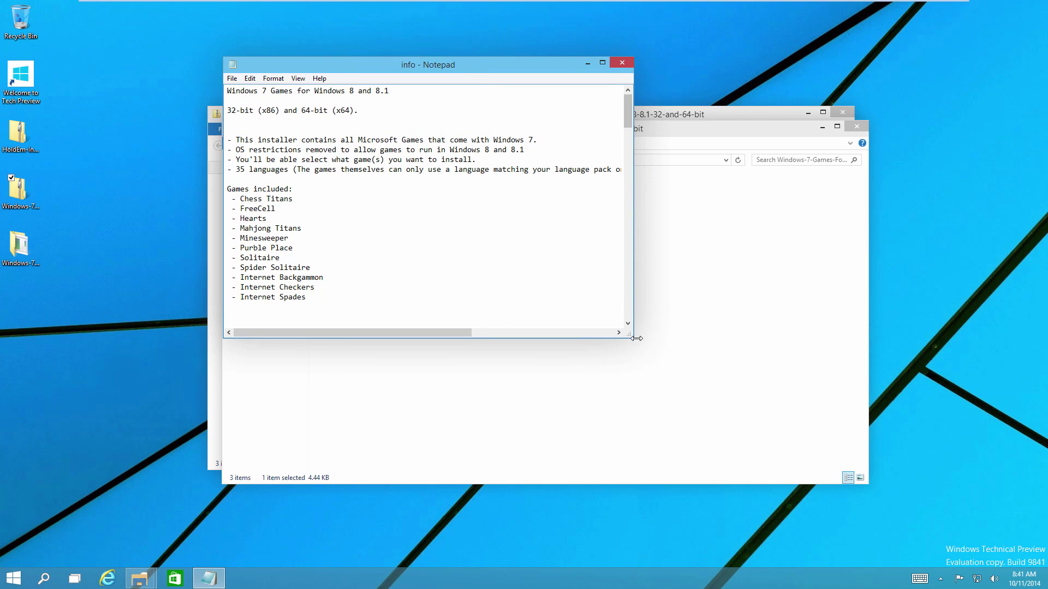
left_click_drag(636, 337, 891, 495)
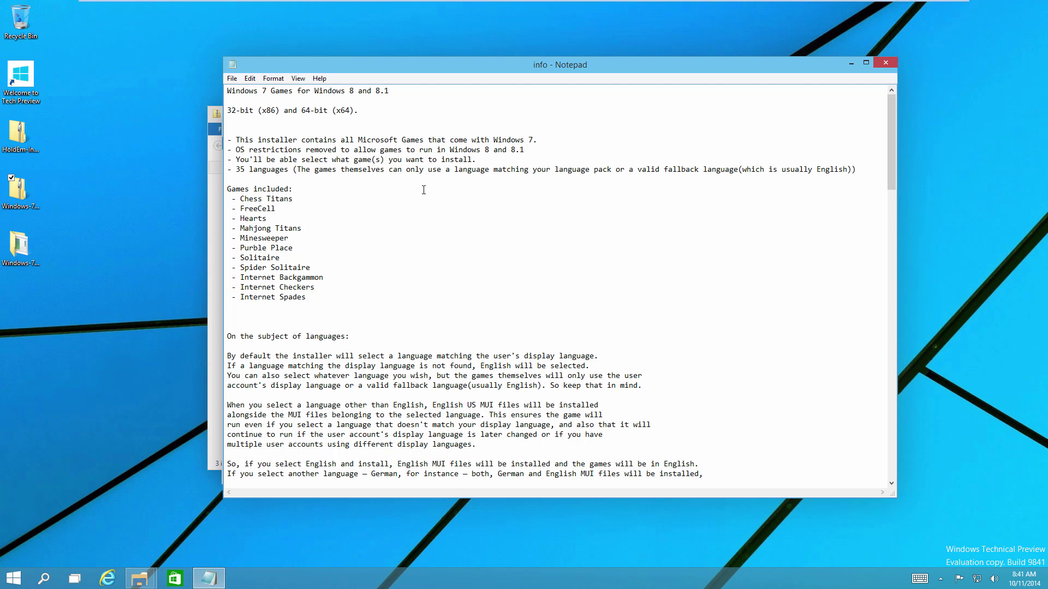
left_click(272, 78)
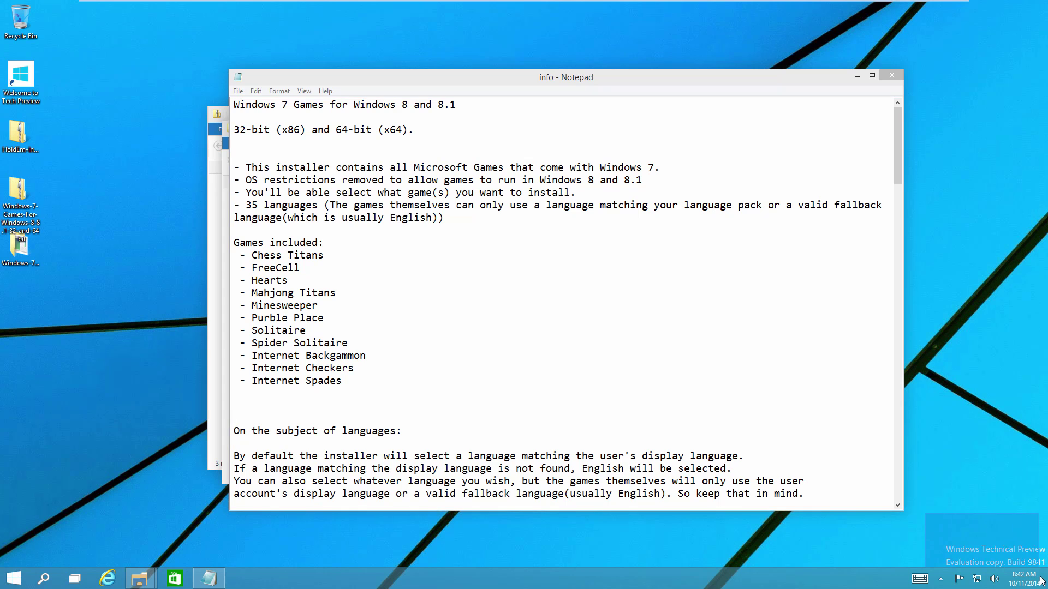
Read the info document's included games, language notes, command line parameters and product details, and close it.
left_click(626, 361)
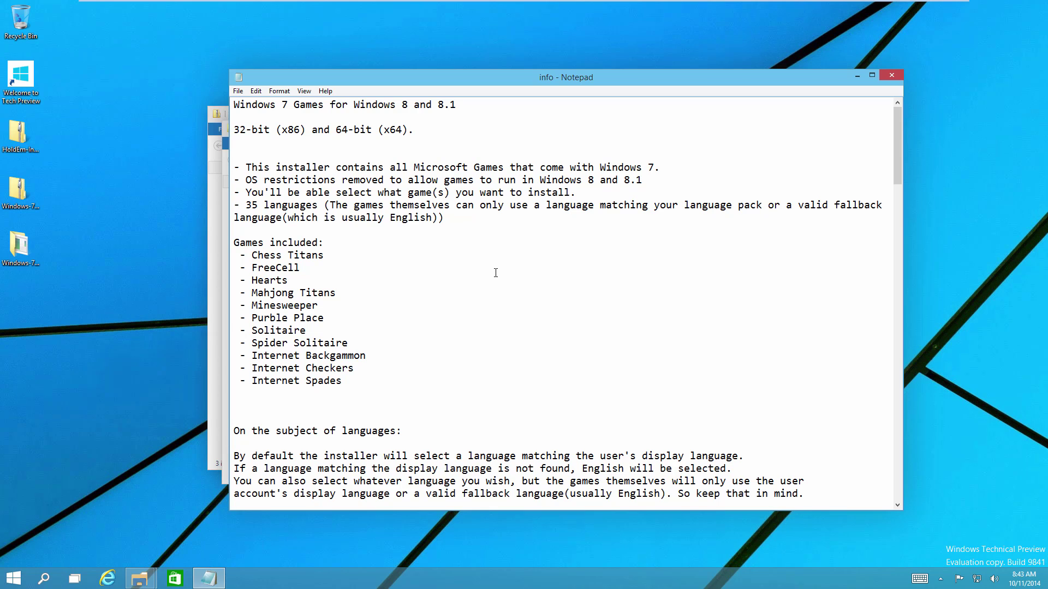
scroll(496, 272, "down", 12)
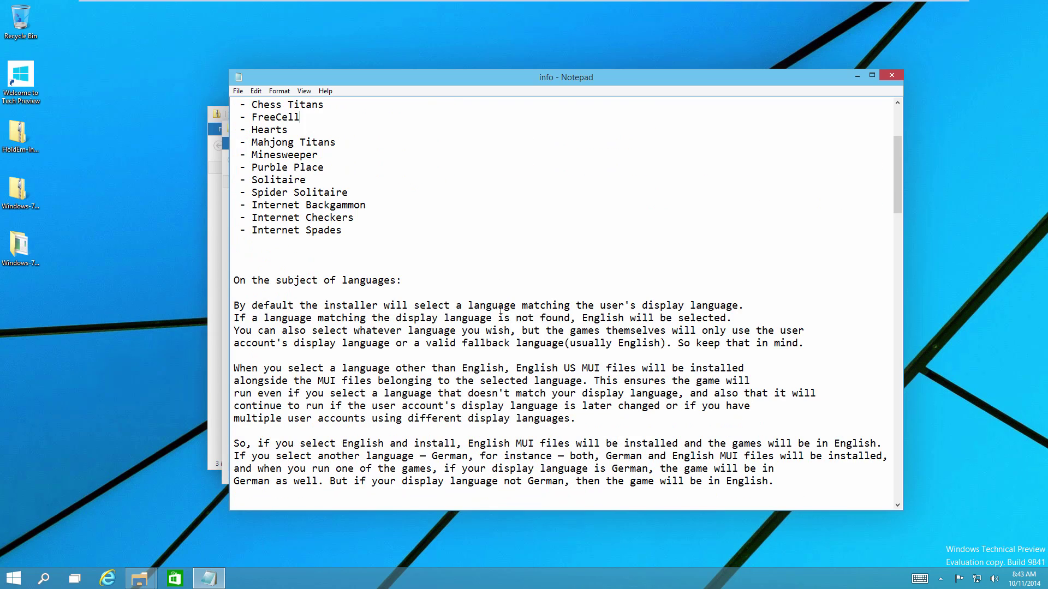
scroll(505, 338, "down", 2)
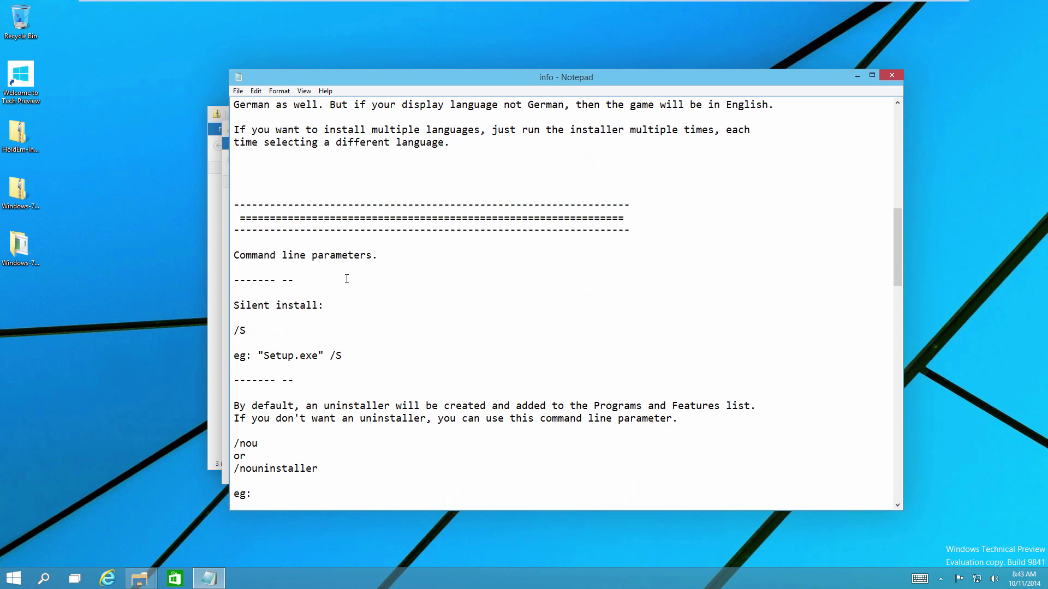
scroll(345, 337, "down", 4)
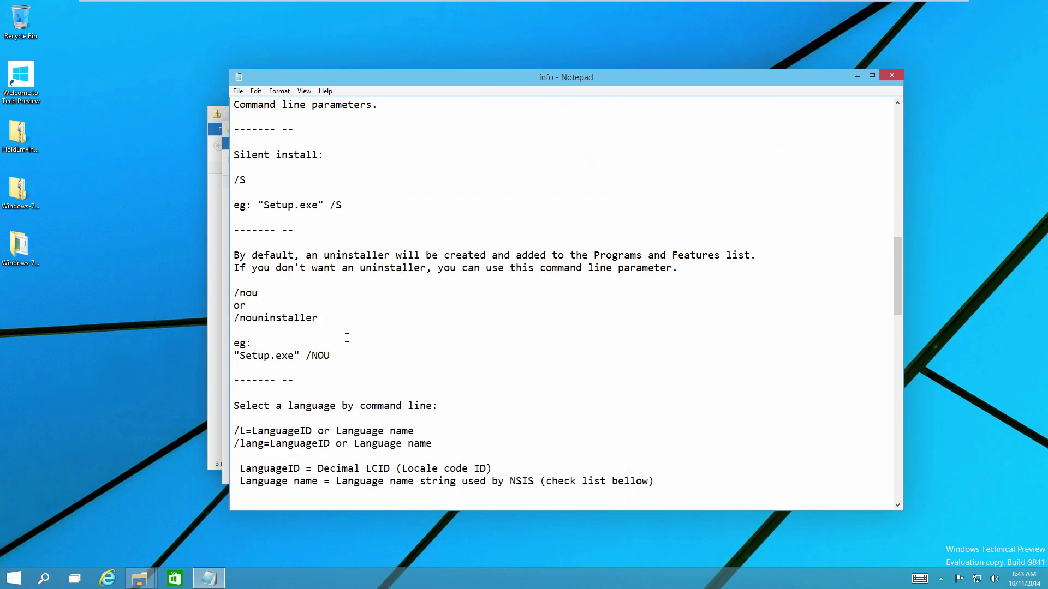
scroll(363, 345, "down", 8)
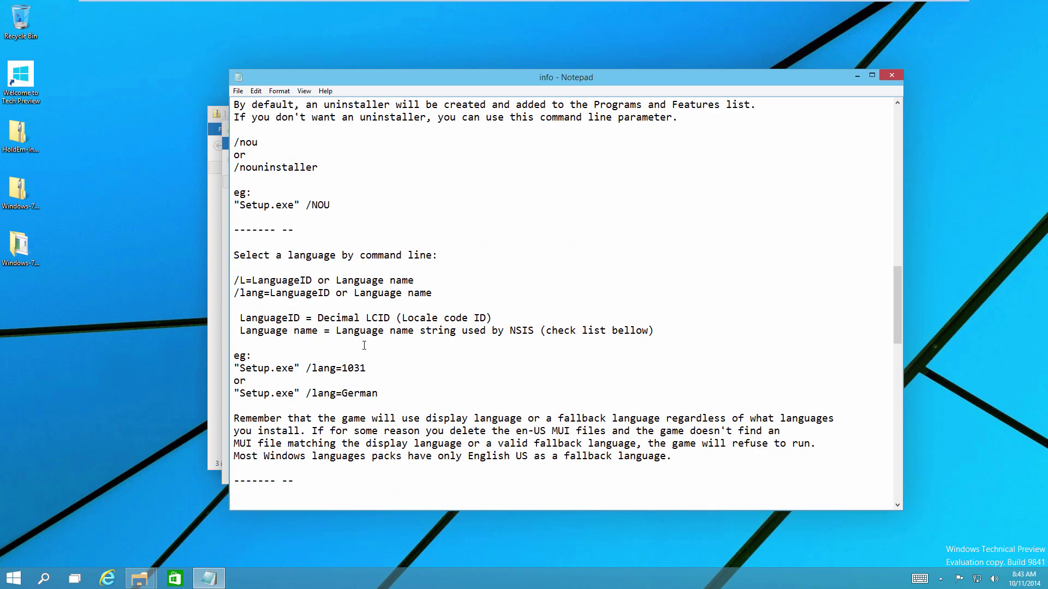
scroll(364, 345, "down", 9)
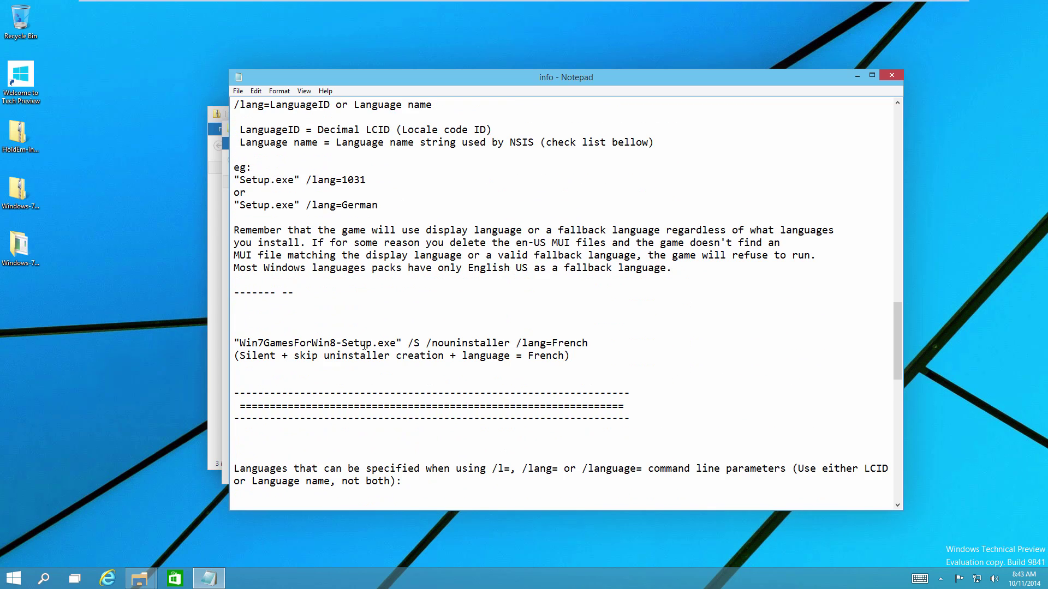
scroll(358, 346, "down", 9)
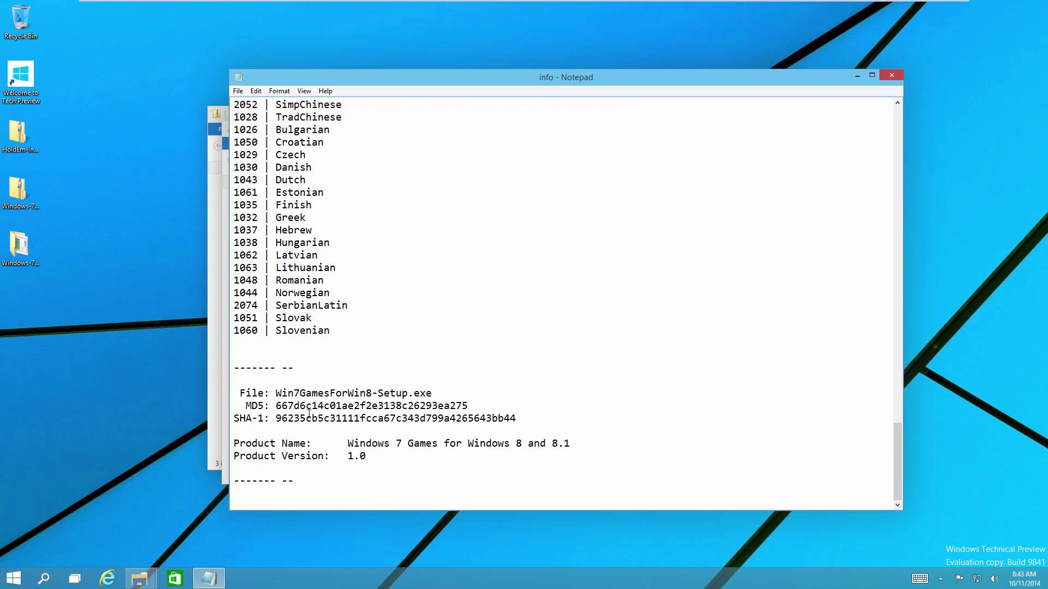
scroll(295, 412, "up", 13)
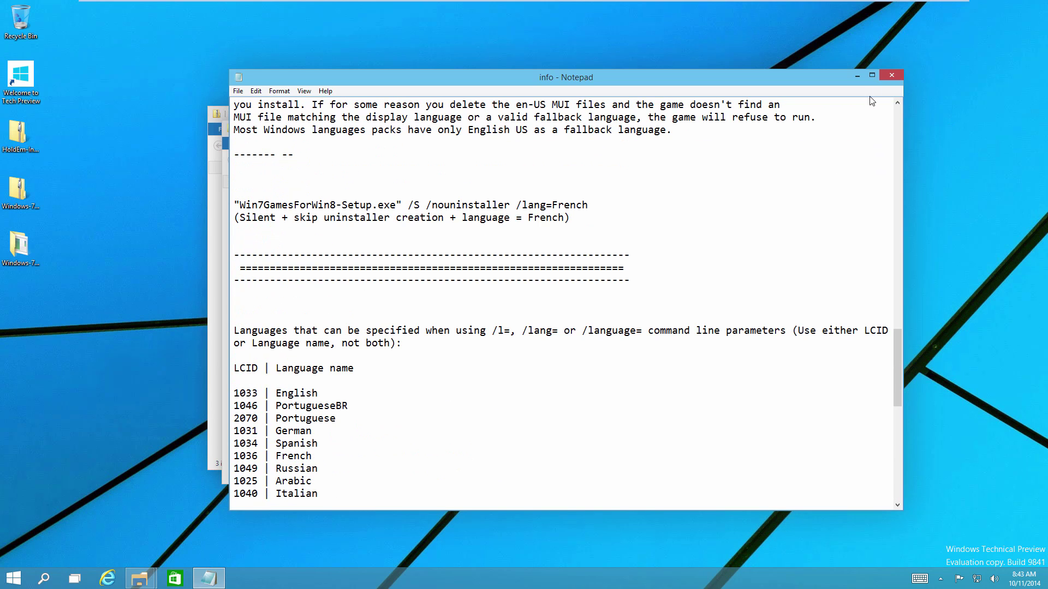
left_click(891, 75)
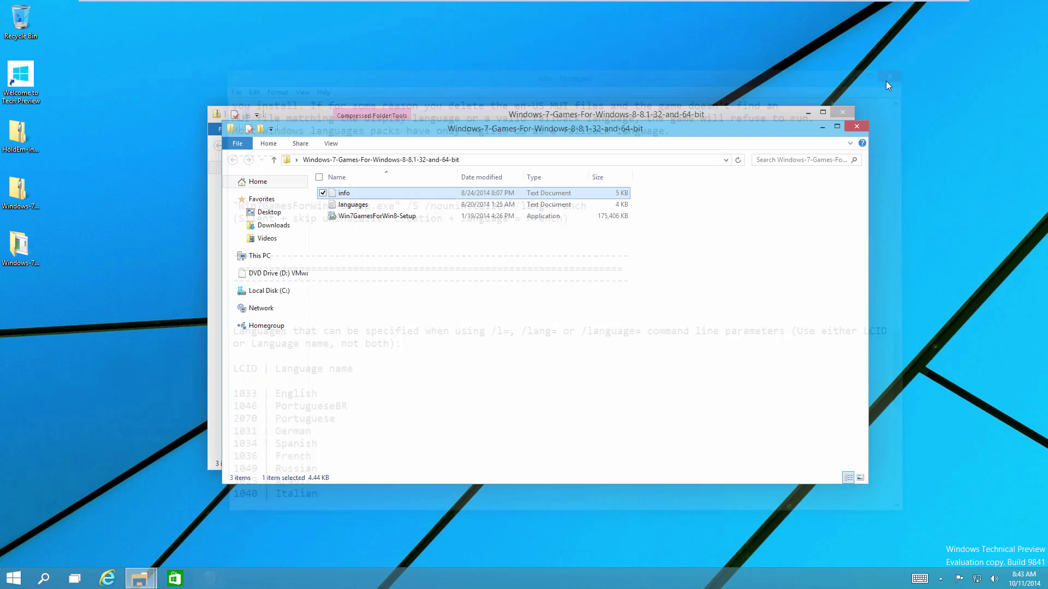
Open the languages text document, review the list of supported languages and their codes, and close it.
double_click(381, 205)
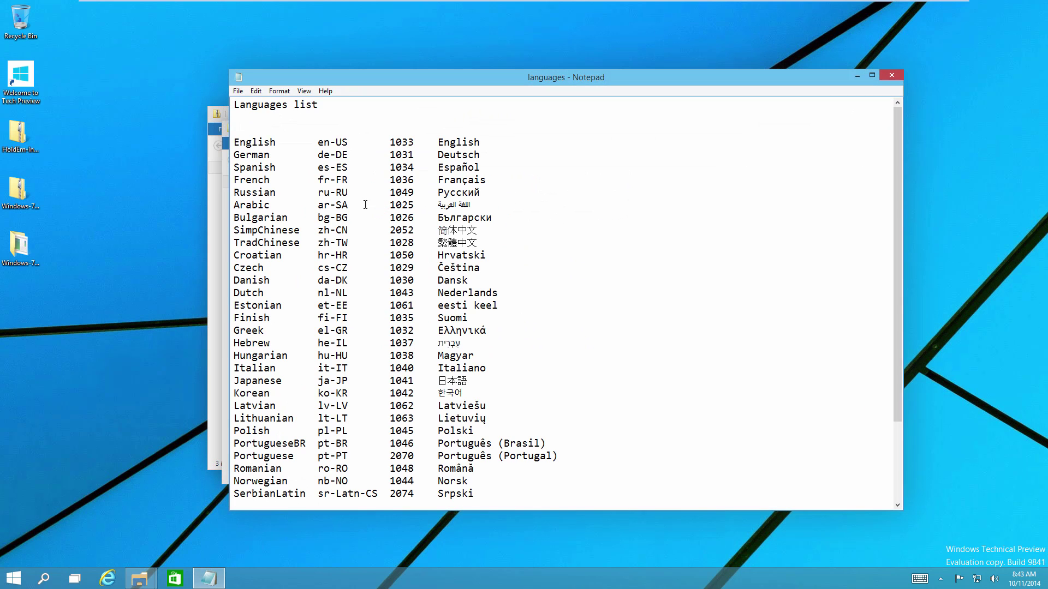
scroll(357, 307, "down", 3)
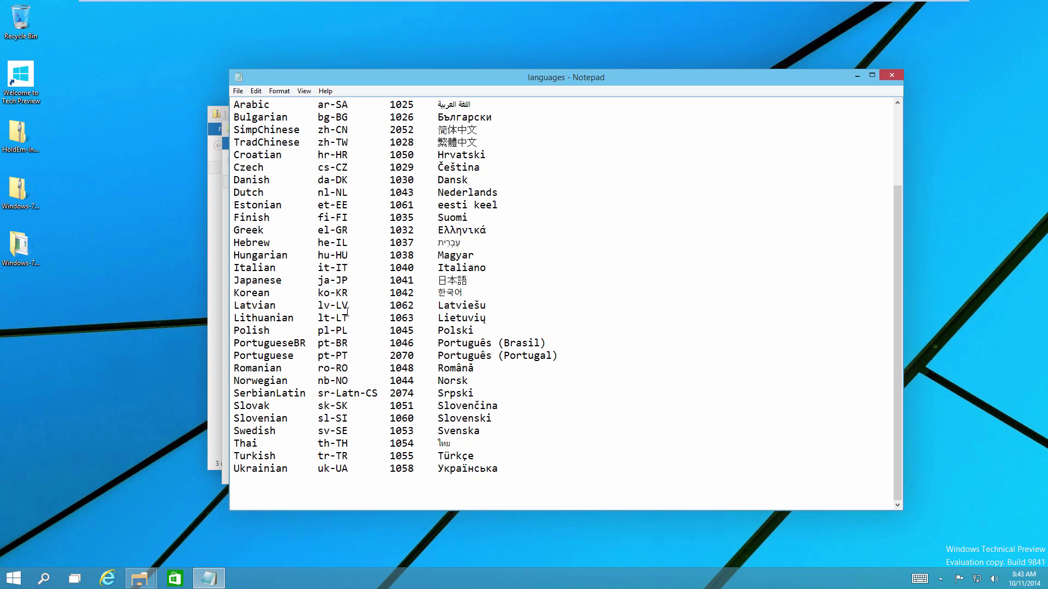
scroll(347, 311, "up", 1)
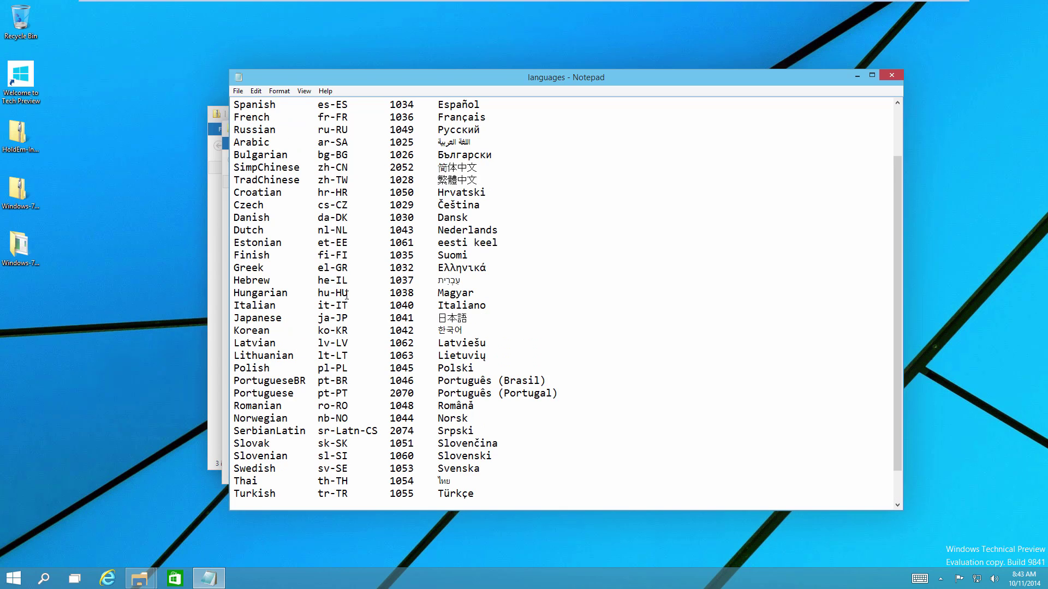
scroll(342, 283, "up", 2)
scroll(252, 201, "down", 3)
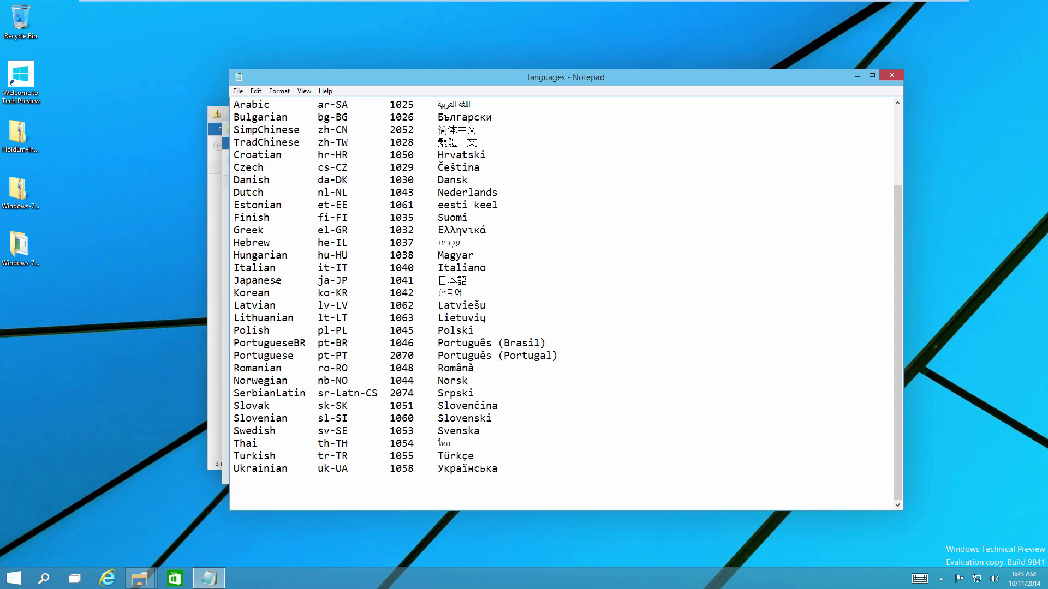
scroll(264, 192, "up", 2)
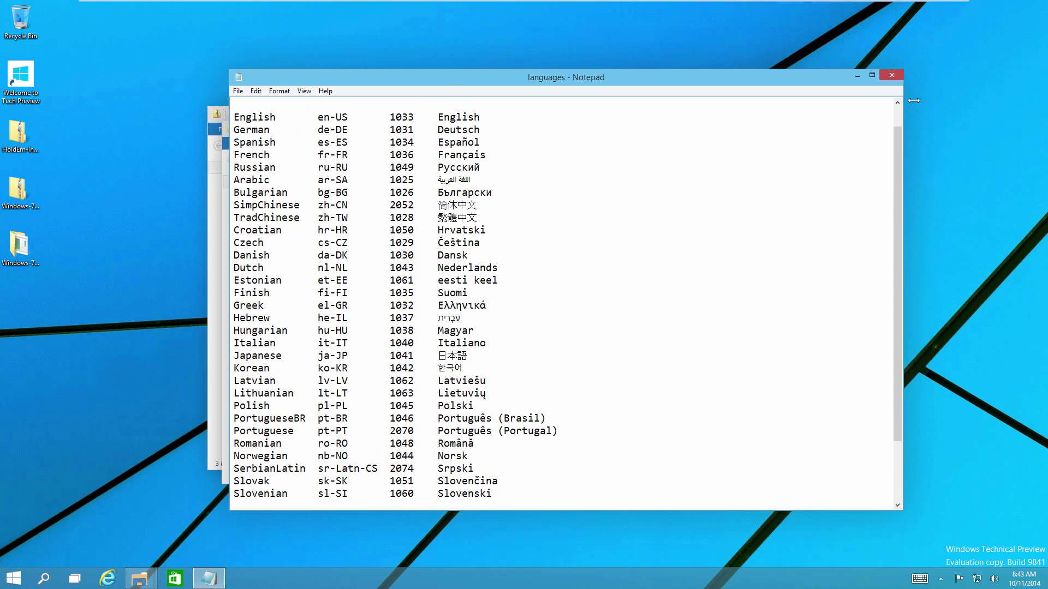
left_click(892, 76)
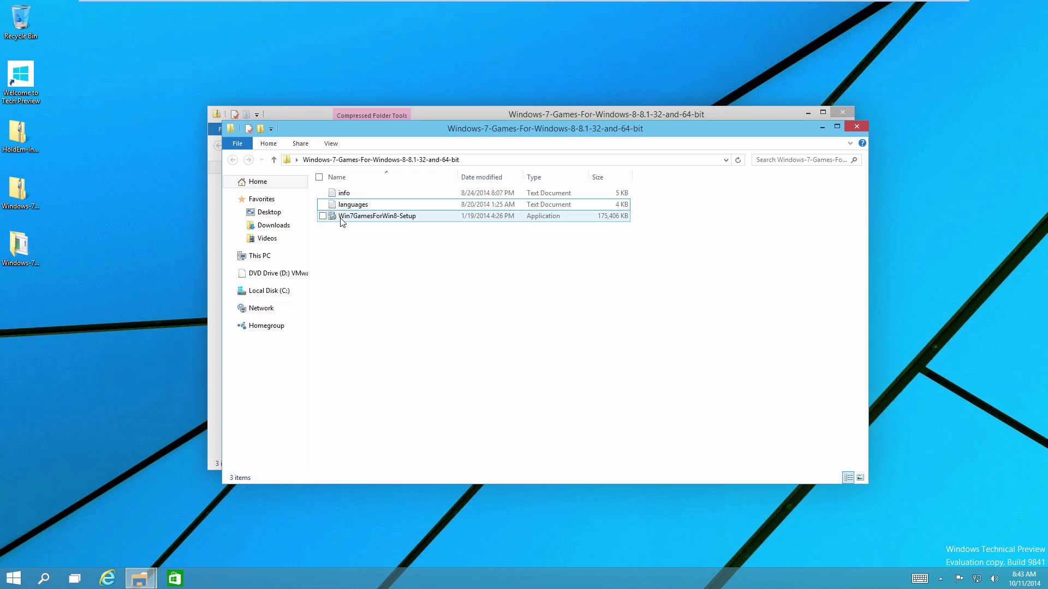
Launch Win7GamesForWin8-Setup with permission to make changes, using English as installer language, and continue to the component selection.
double_click(406, 217)
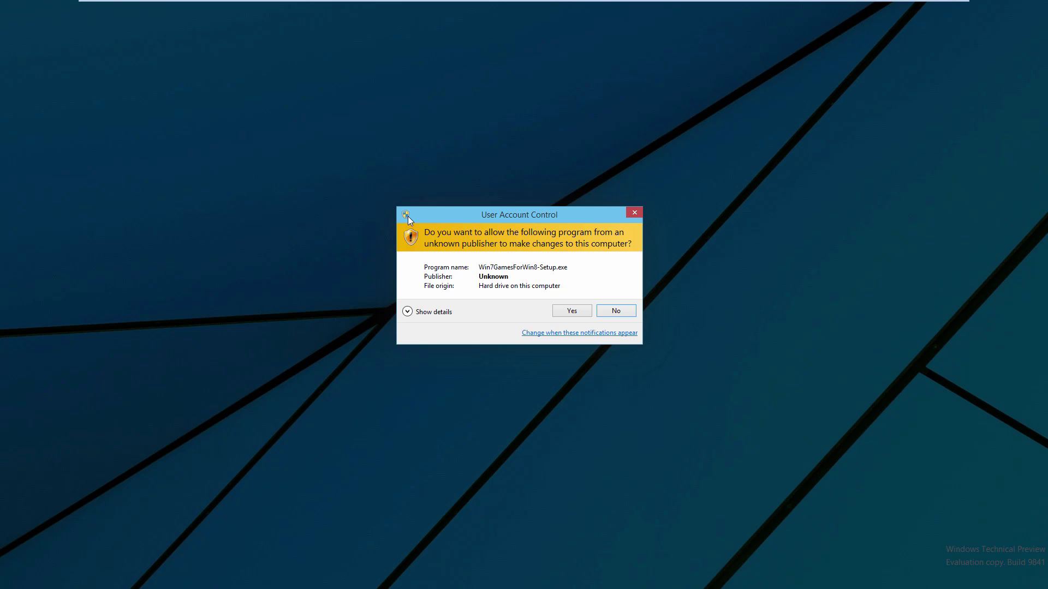
left_click(568, 310)
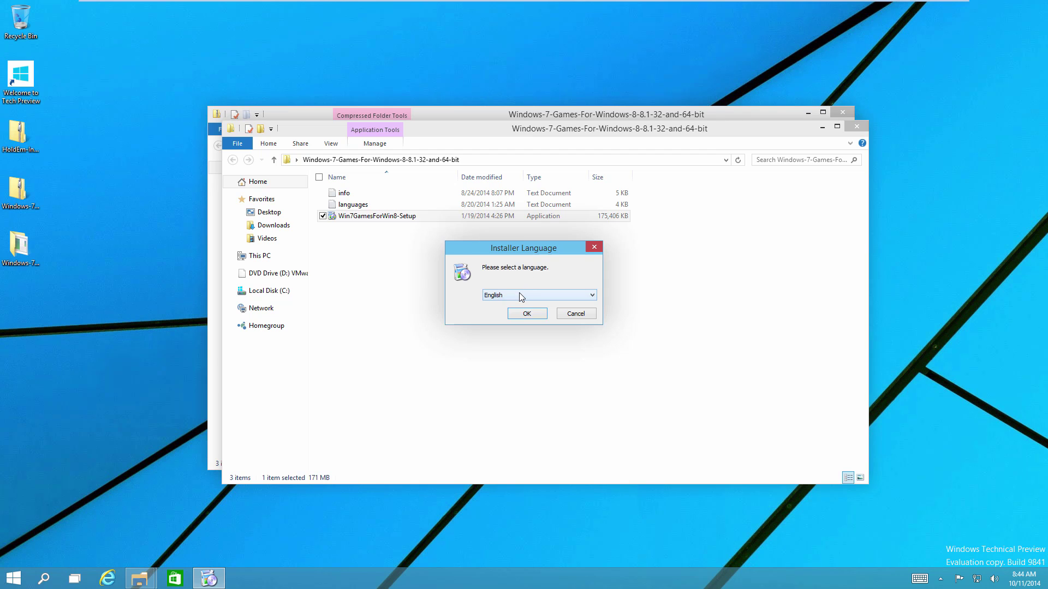
left_click(521, 298)
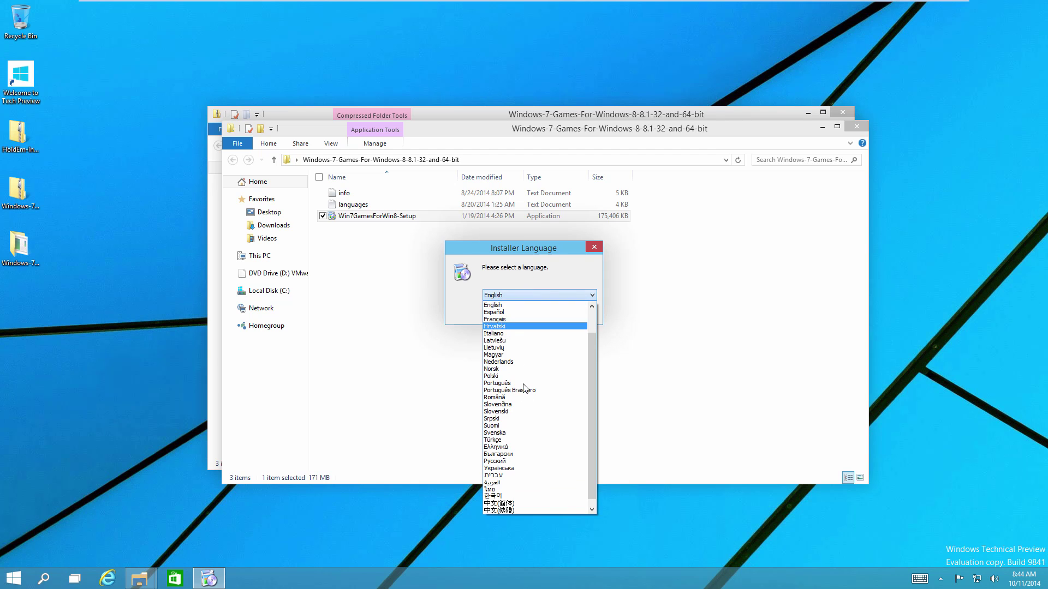
left_click(493, 305)
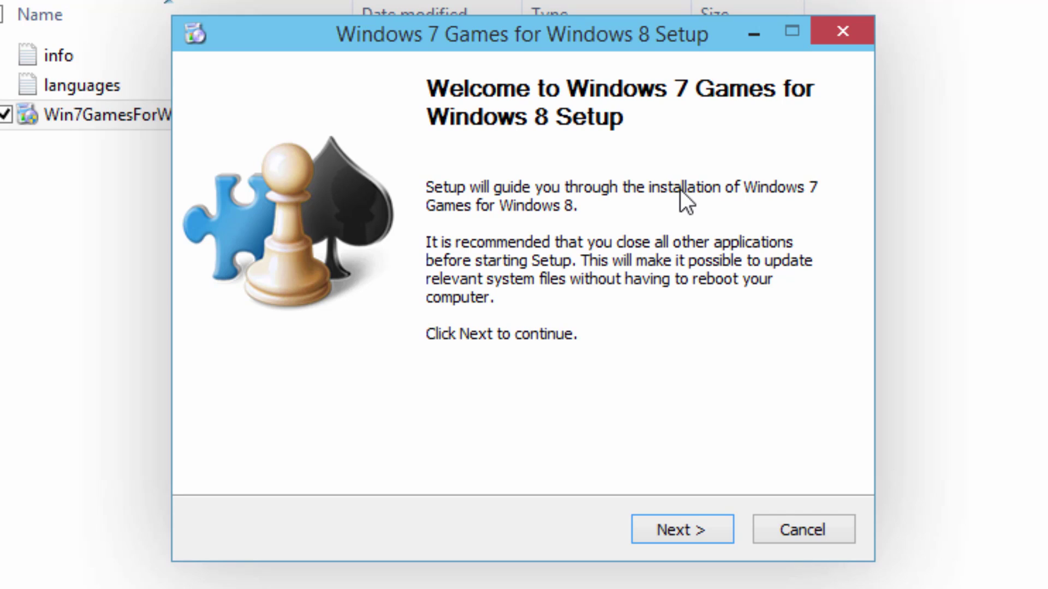
left_click(689, 528)
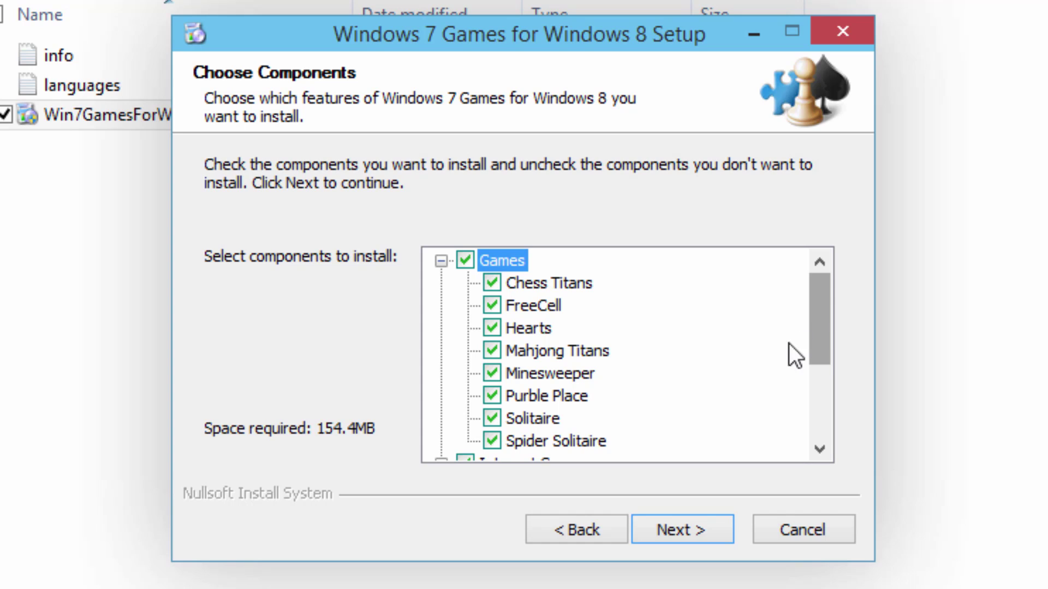
Try deselecting every game except Solitaire in the Games group, and reselect the whole group.
left_click(492, 441)
left_click(490, 396)
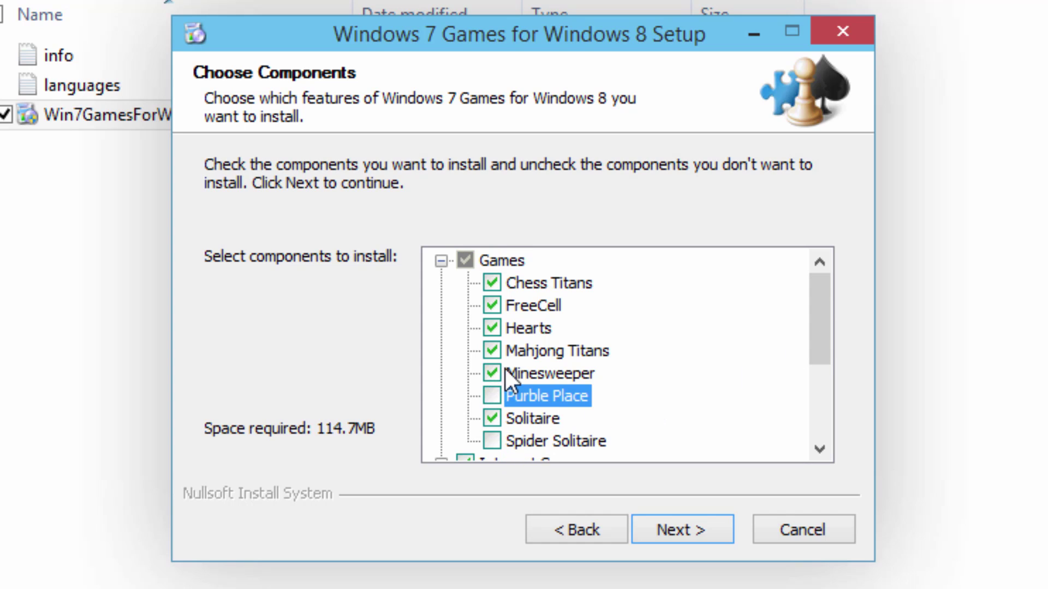
left_click(491, 351)
left_click(492, 373)
left_click(492, 305)
left_click(492, 328)
left_click(491, 283)
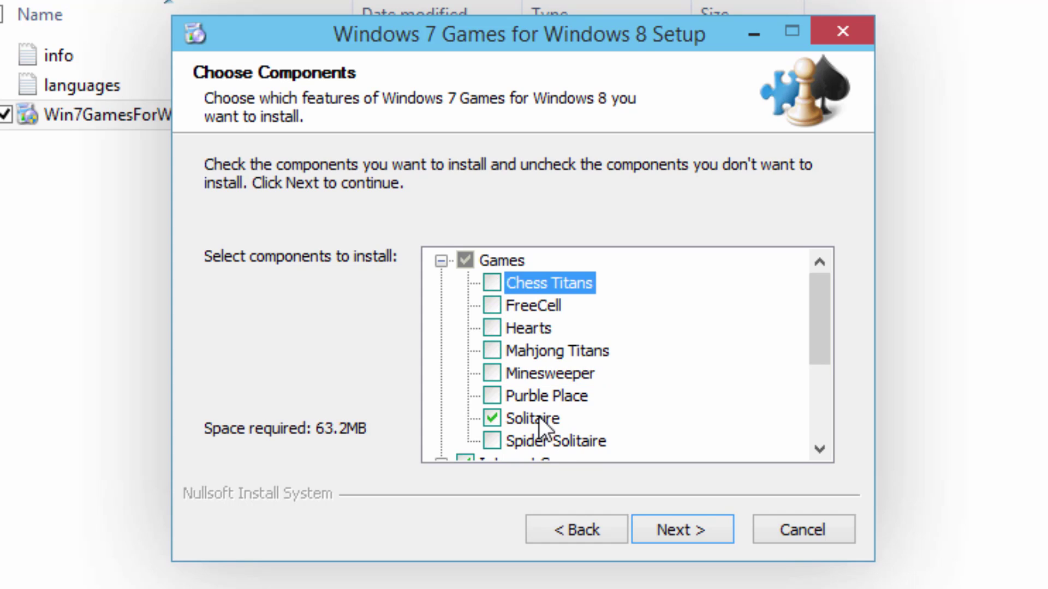
left_click(465, 260)
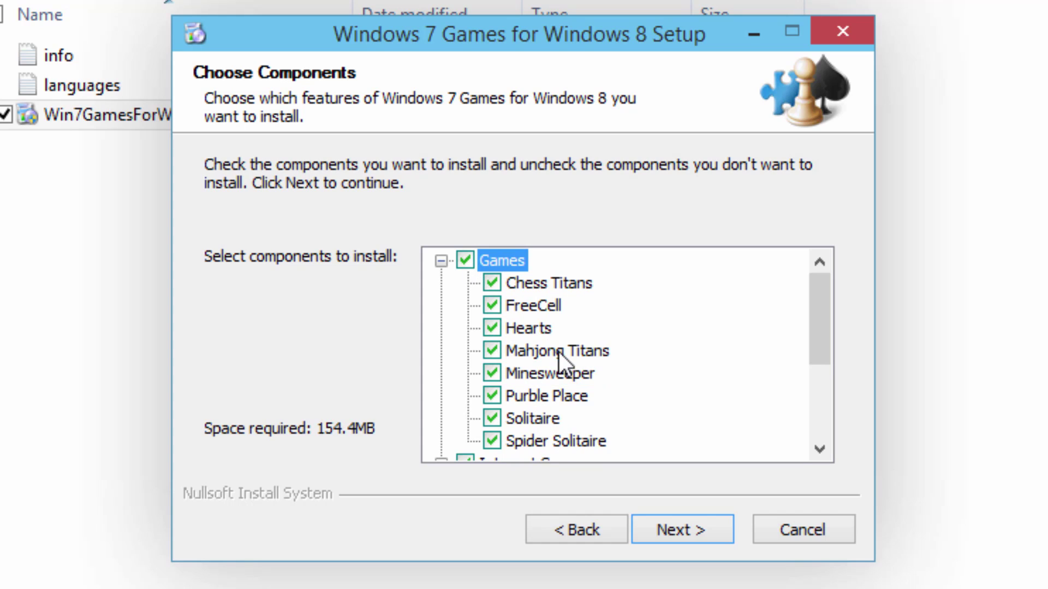
Try deselecting the Start Menu, Games Explorer and Media Center options, and reselect all three.
left_click_drag(819, 344, 823, 404)
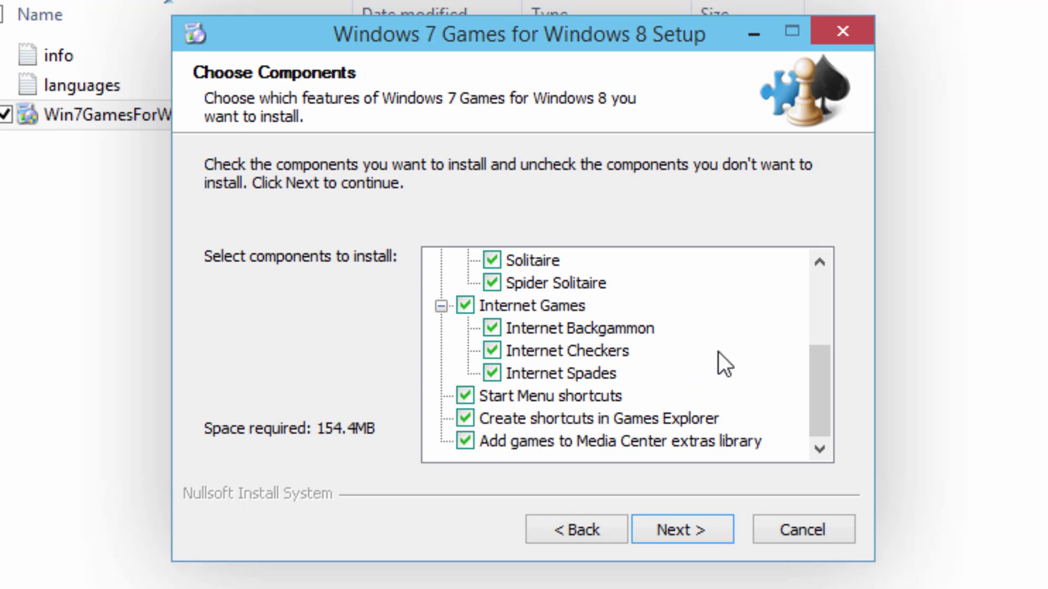
left_click(465, 395)
left_click(465, 418)
left_click(465, 441)
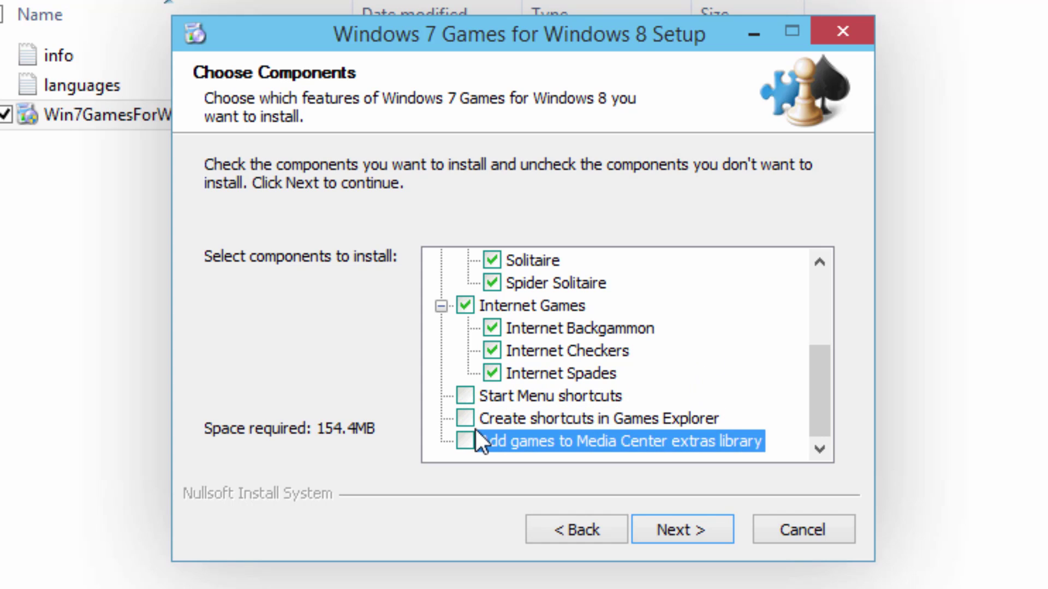
left_click(465, 395)
left_click(465, 418)
left_click(465, 441)
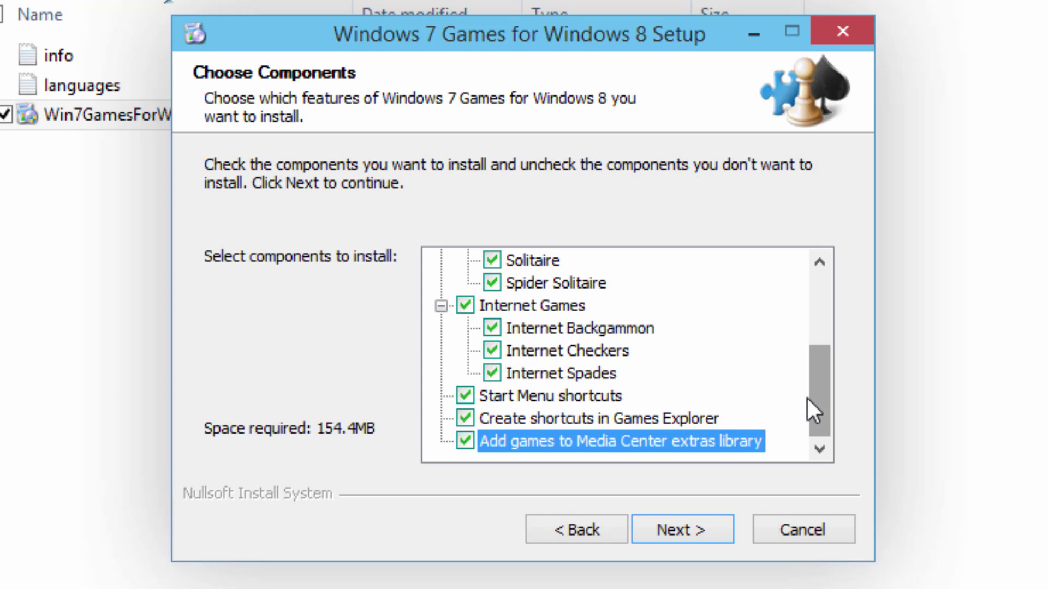
Accept the full component selection and continue to the install location page.
left_click(703, 526)
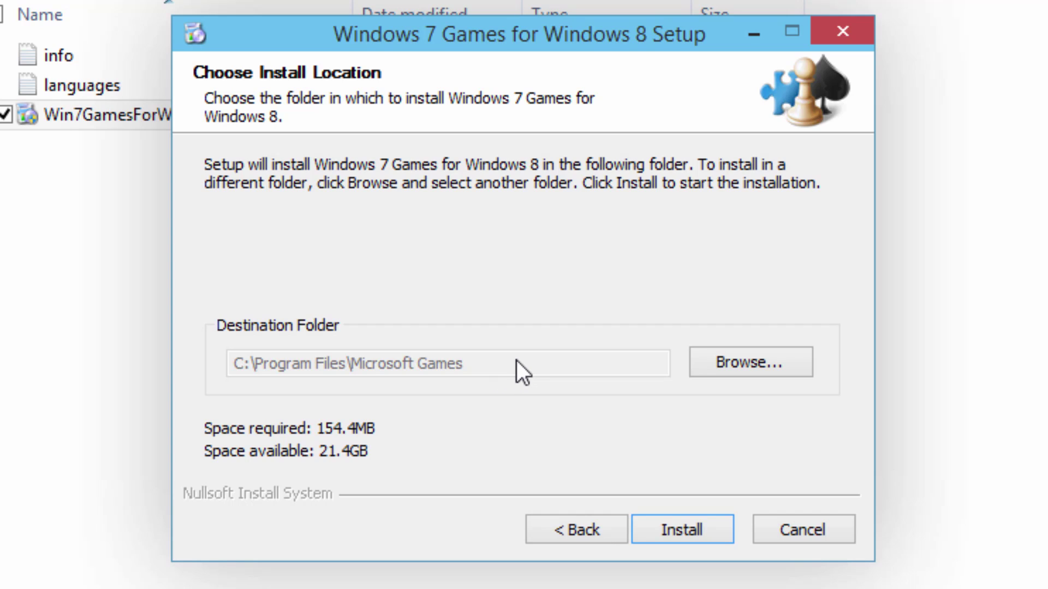
Install the games into C:\Program Files\Microsoft Games with the installation details shown, and finish the setup.
left_click(670, 532)
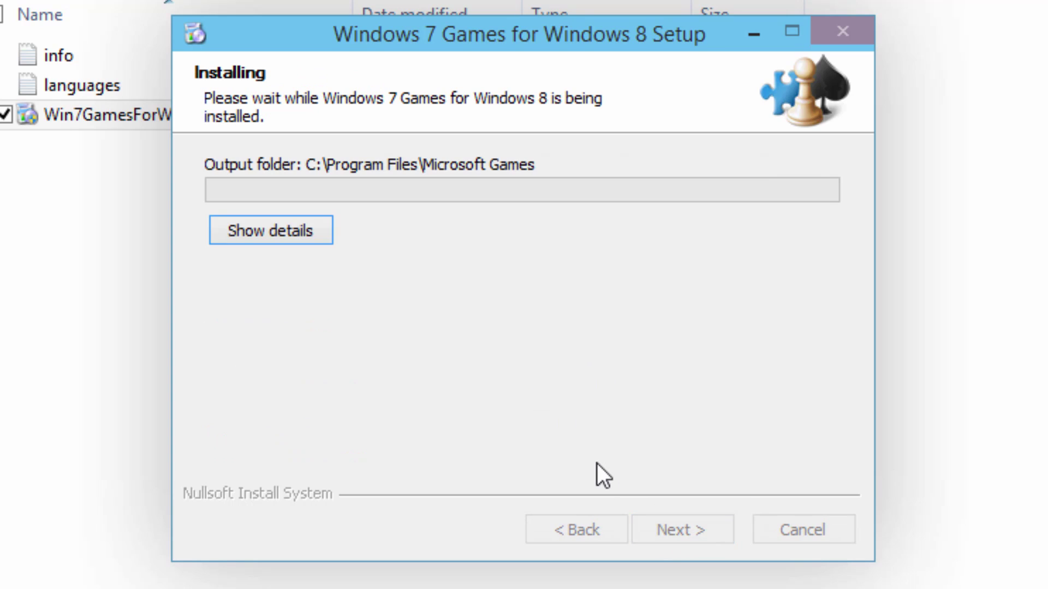
left_click(316, 231)
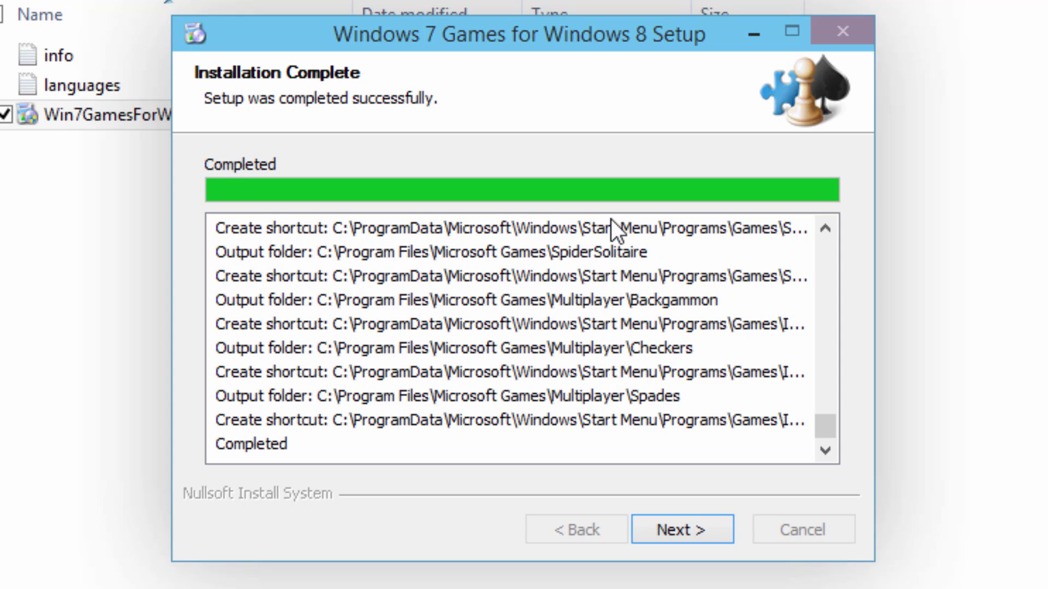
left_click(674, 531)
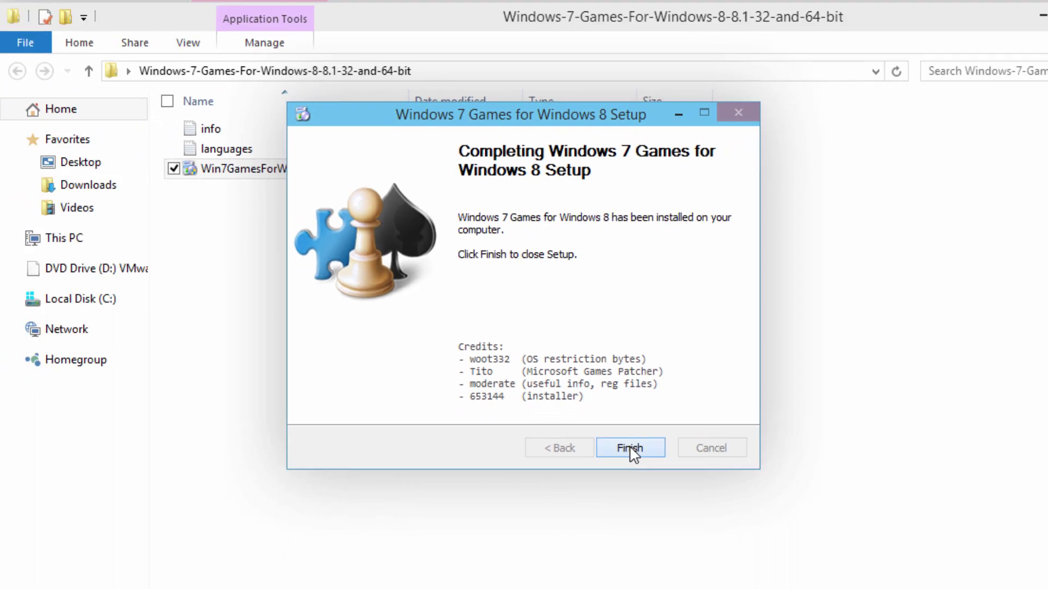
left_click(682, 529)
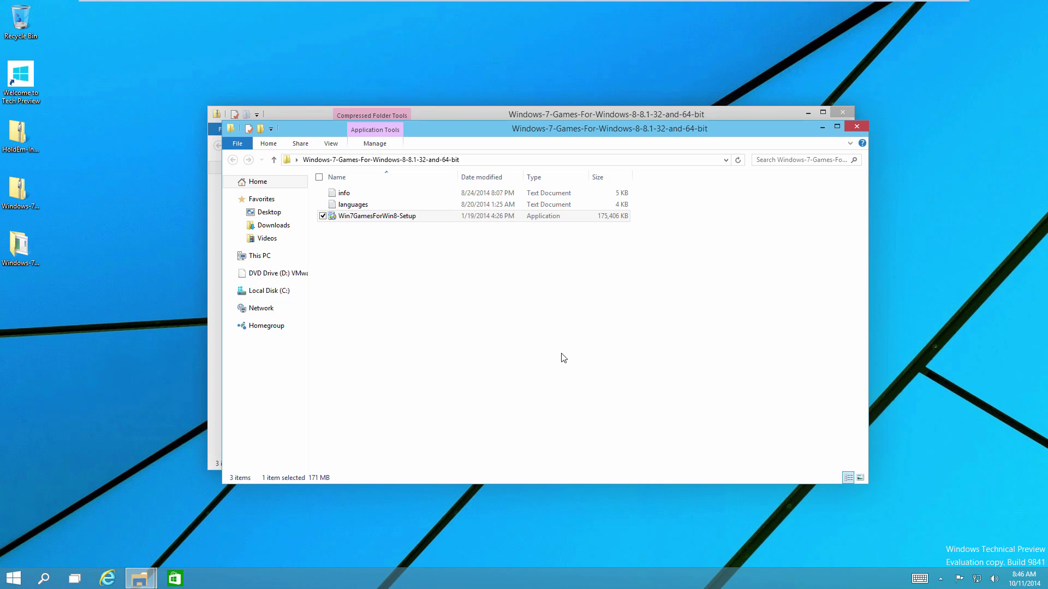
Launch Solitaire from the newly installed Games folder in the list of all apps.
left_click(12, 579)
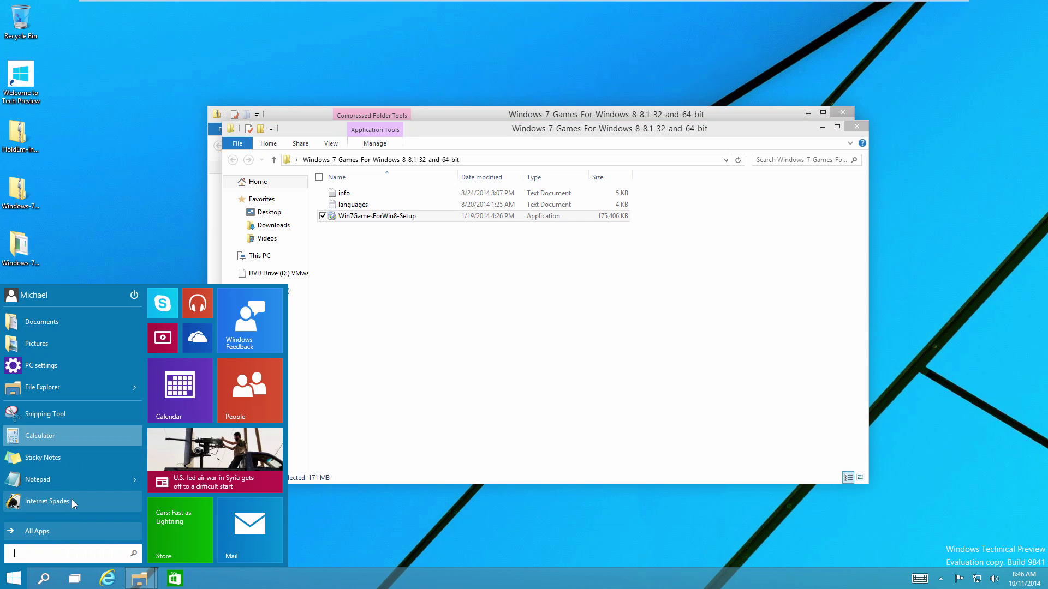
left_click(61, 532)
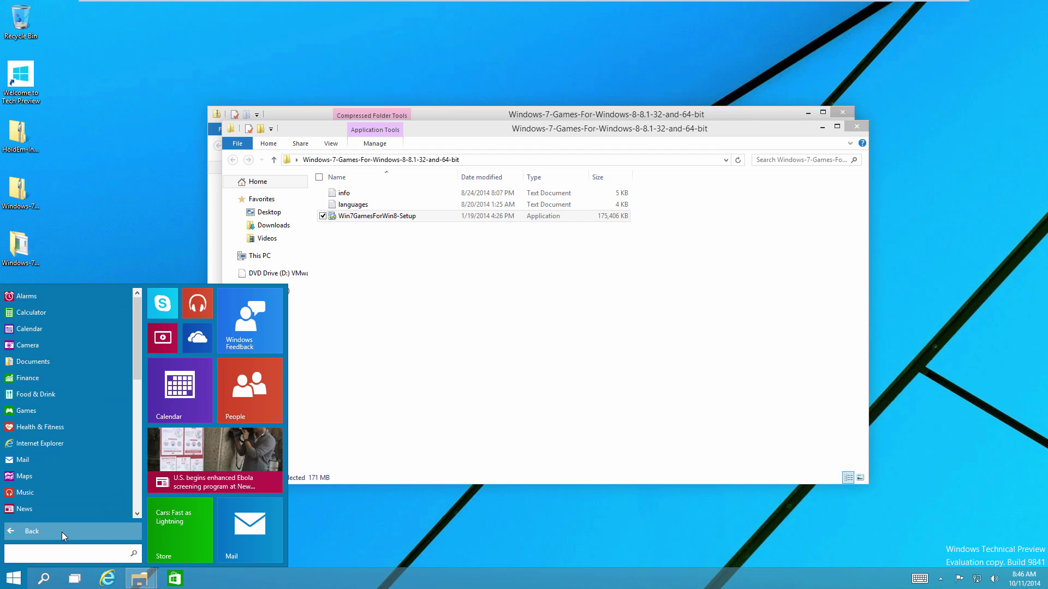
left_click_drag(137, 344, 116, 476)
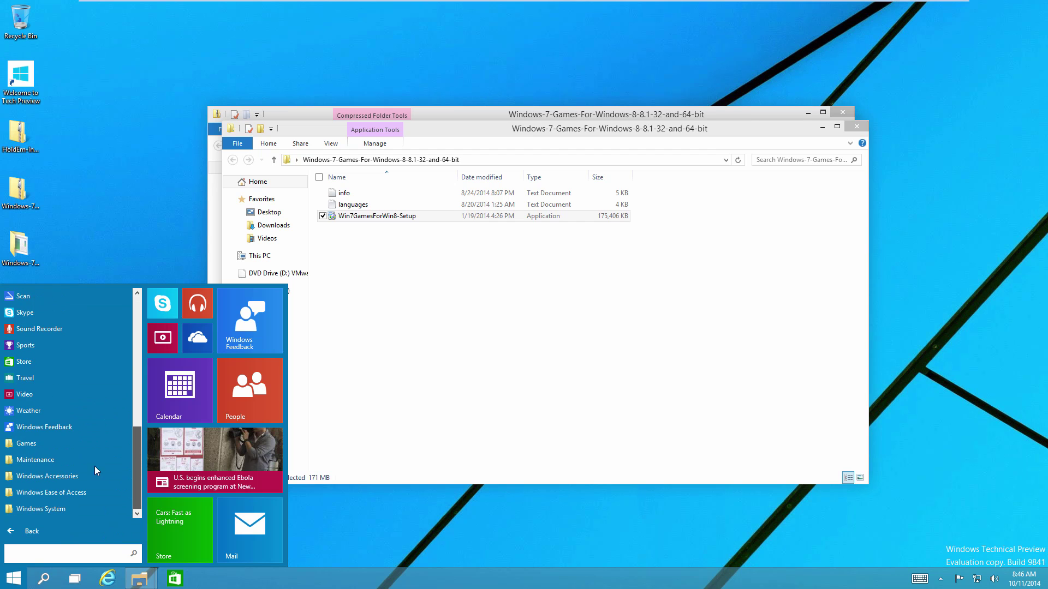
left_click(94, 430)
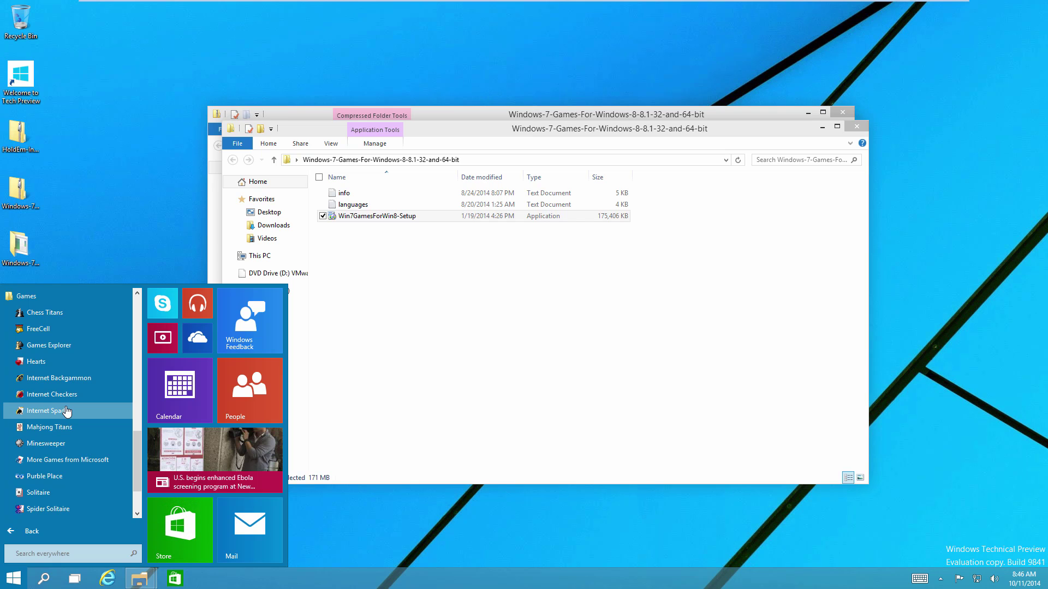
left_click(52, 491)
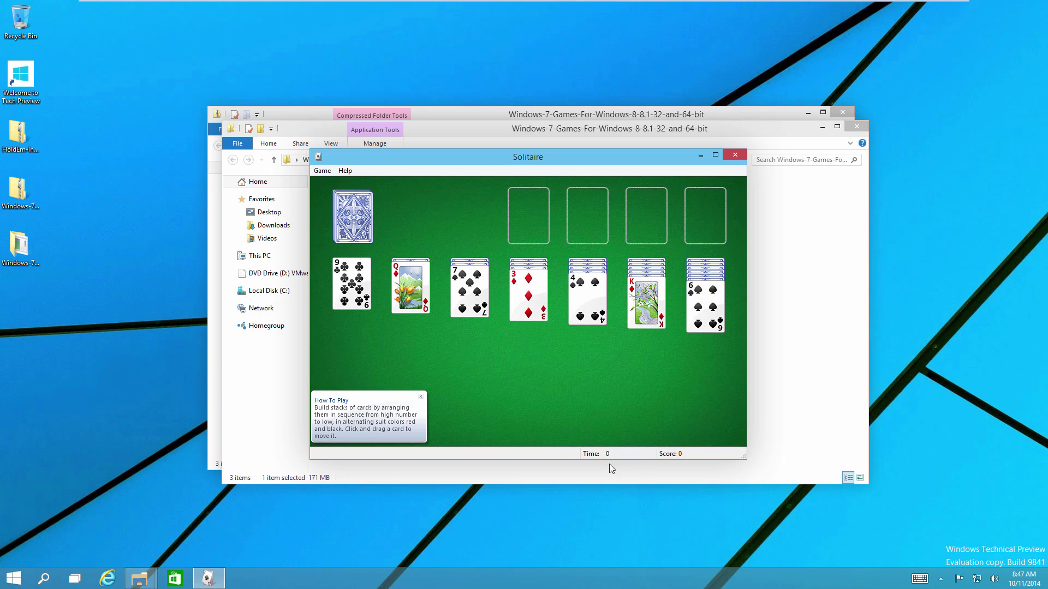
Dismiss the How To Play tip, deal from the stock, move the 2 of spades onto the 3 of diamonds, and deal again.
left_click(421, 396)
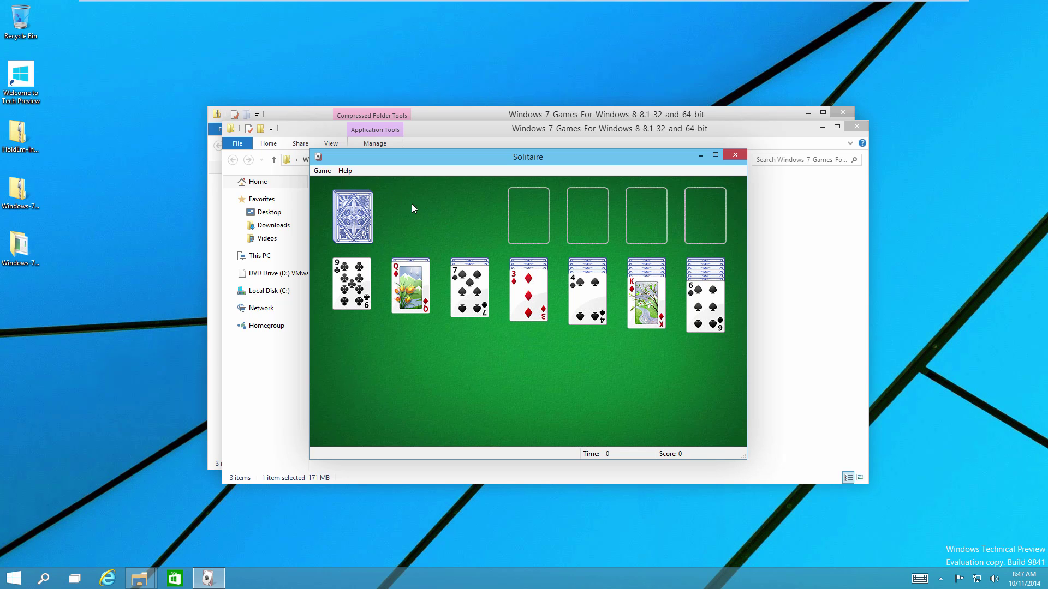
left_click(353, 217)
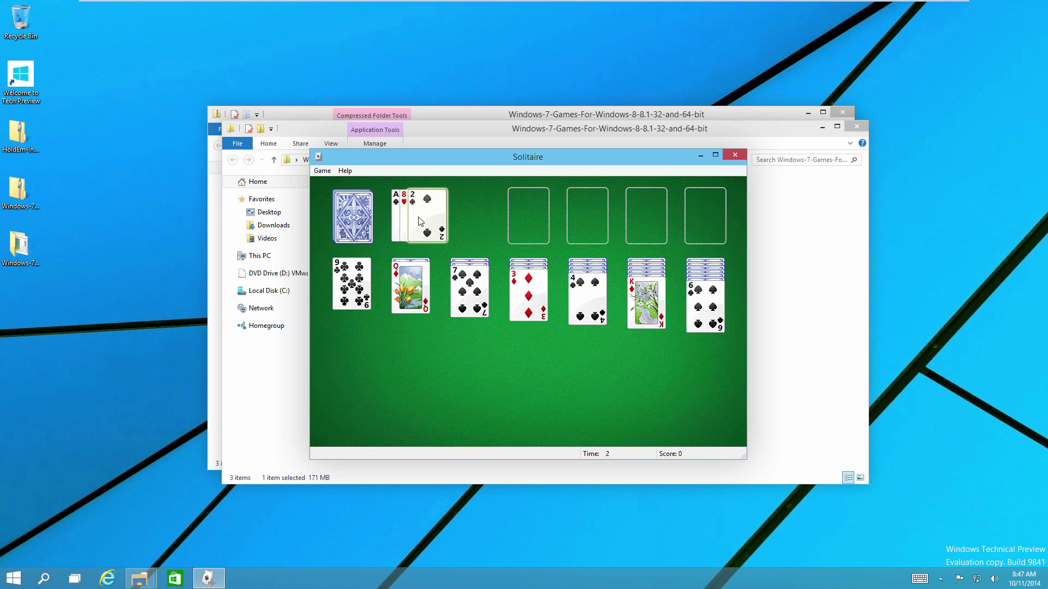
left_click(529, 314)
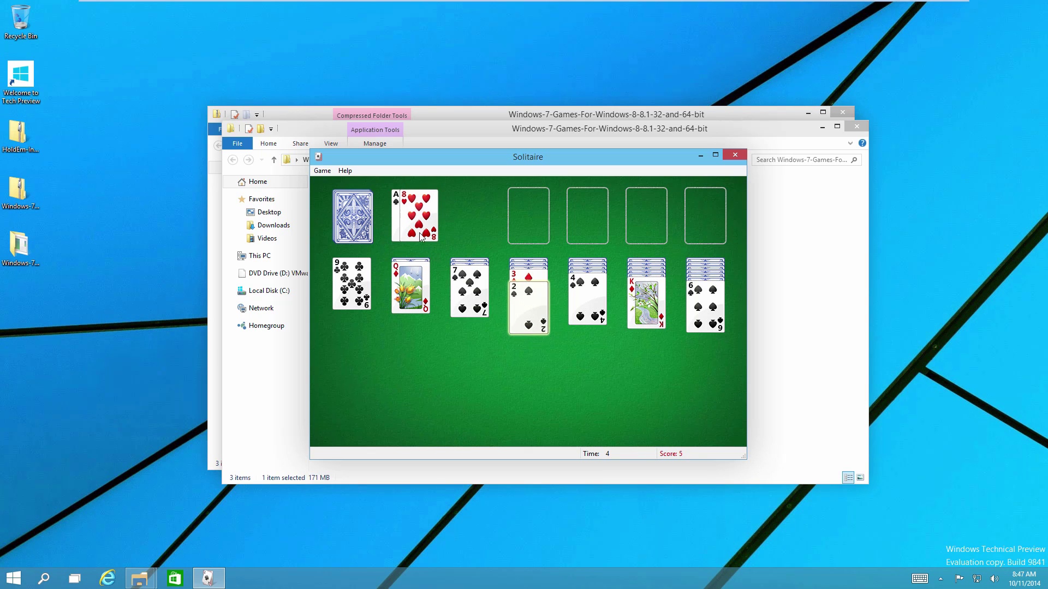
left_click(368, 229)
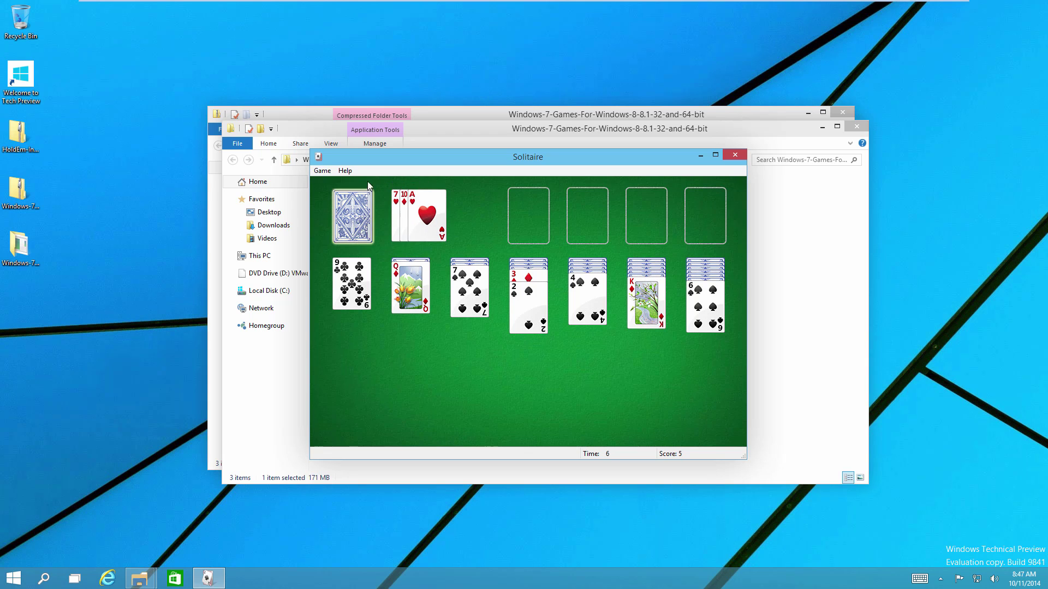
Review the Solitaire options and accept them without changes.
left_click(321, 170)
left_click(297, 239)
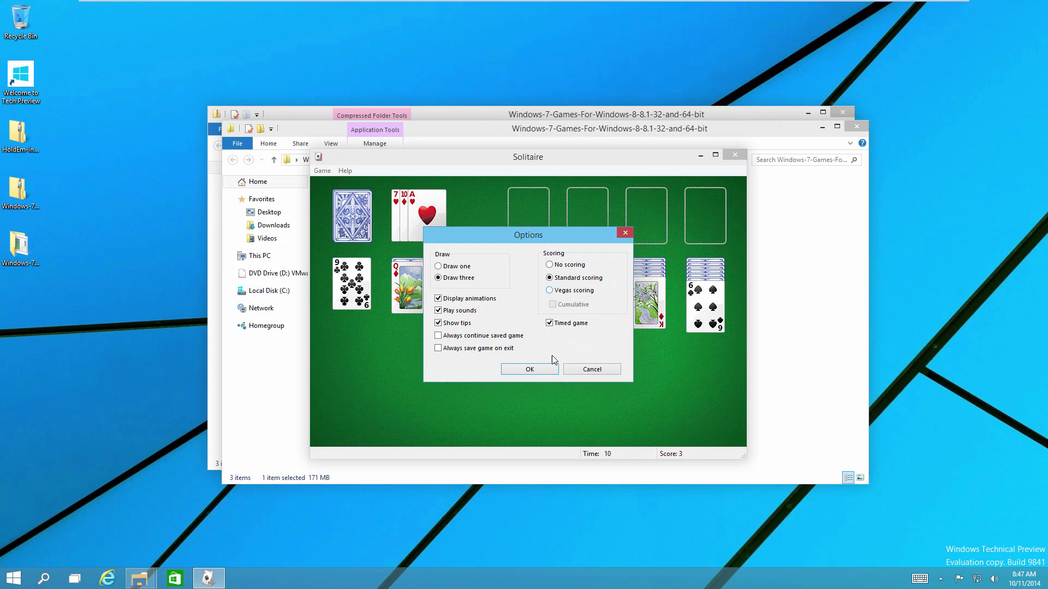
left_click(541, 369)
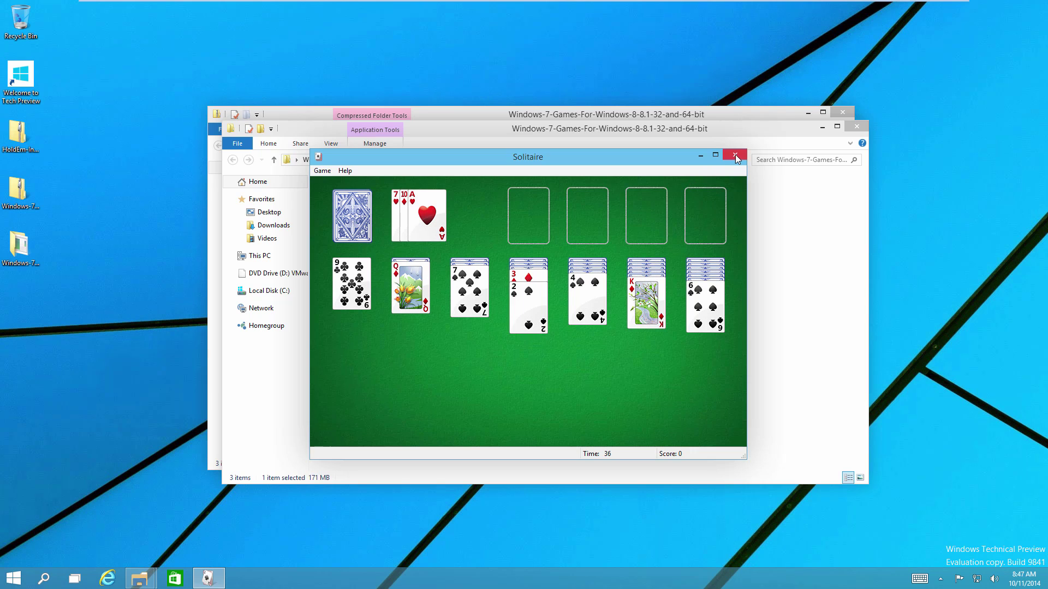
Exit Solitaire without saving the game in progress.
left_click(735, 155)
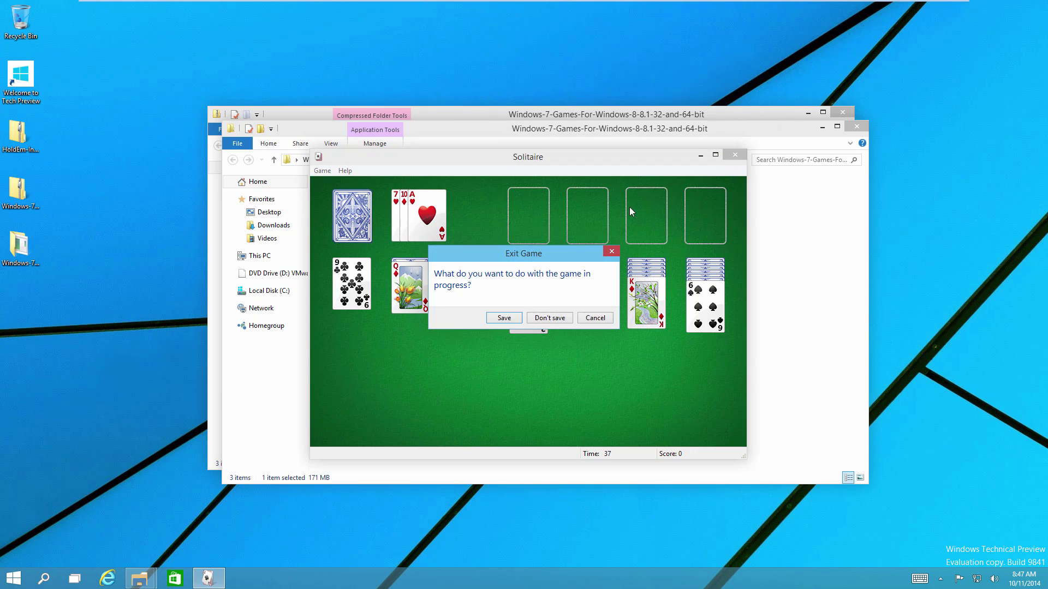
left_click(559, 321)
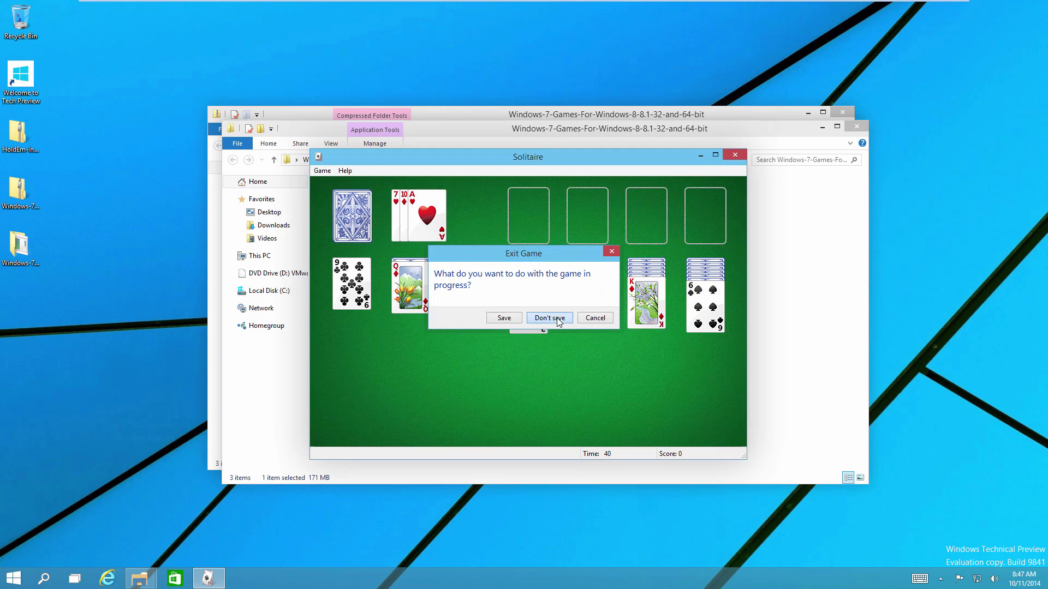
left_click(436, 330)
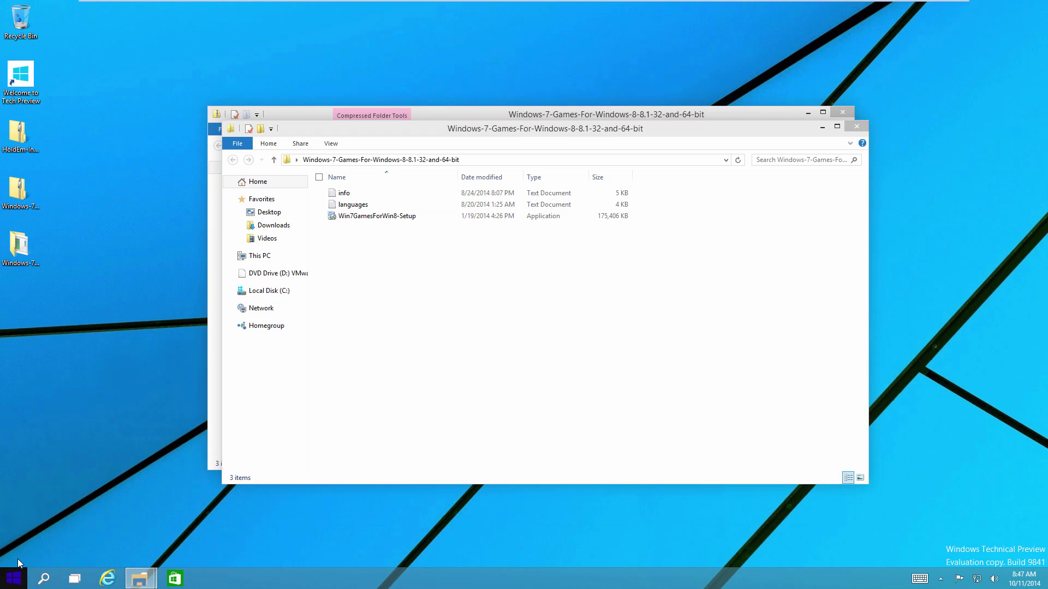
Launch Minesweeper from the installed Games folder and choose the Beginner difficulty.
left_click(13, 578)
left_click(33, 531)
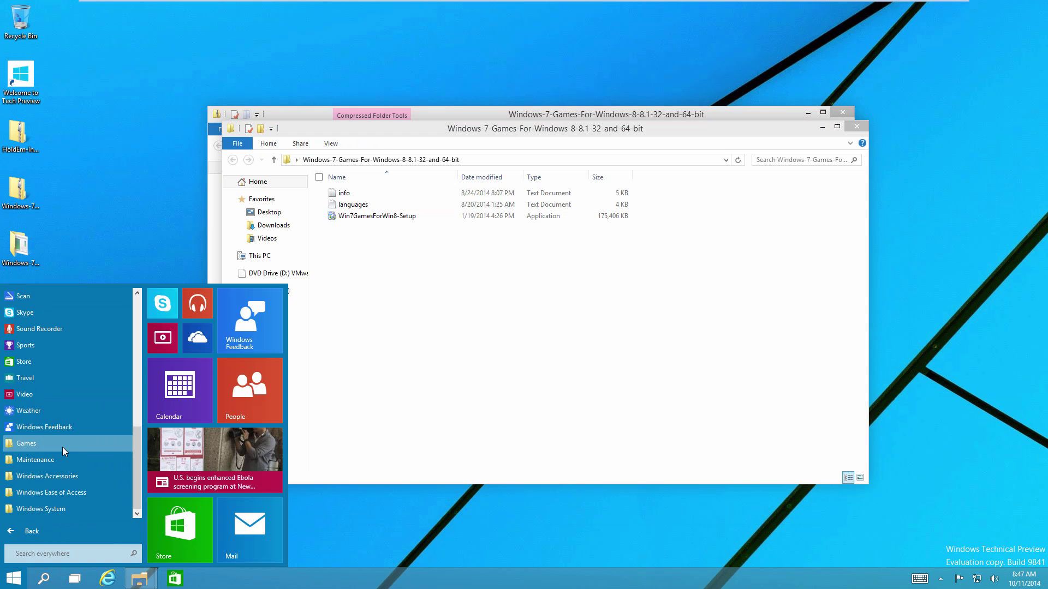
left_click(62, 446)
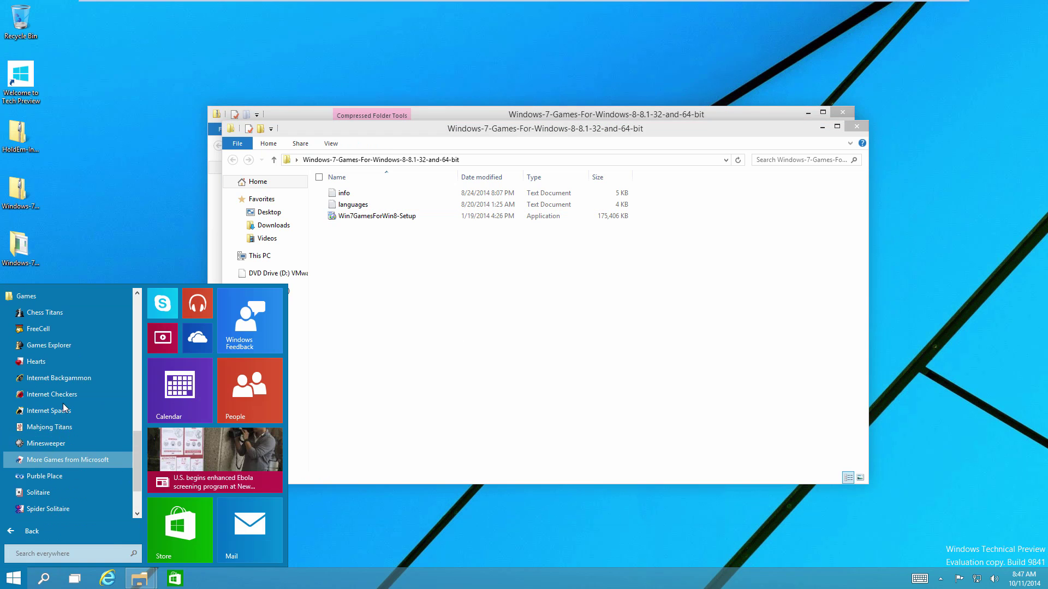
left_click(54, 443)
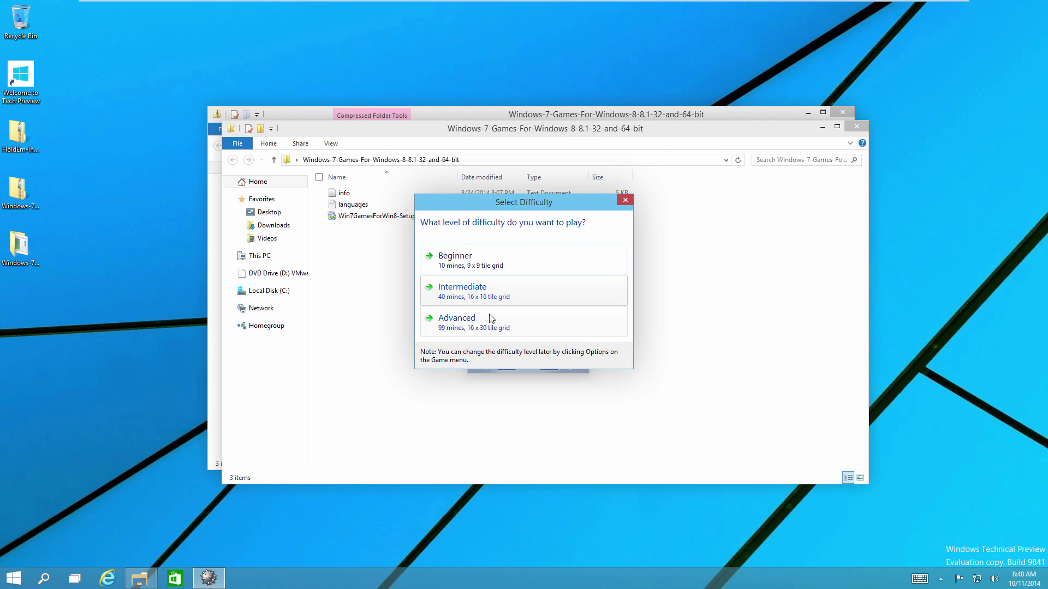
left_click(472, 266)
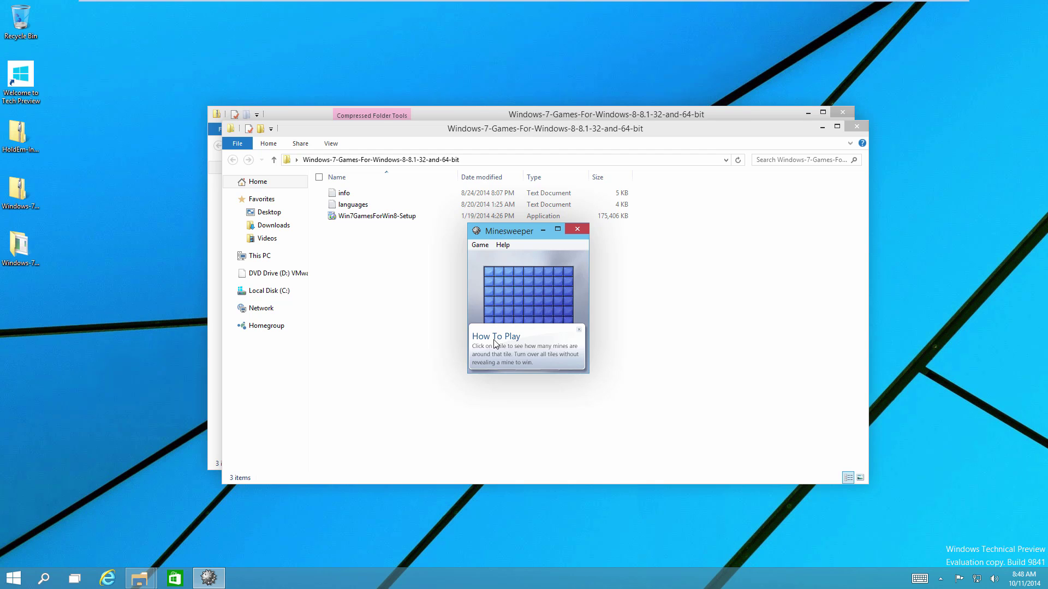
Turn off Show tips in the Minesweeper options, then enlarge the game window and move it over the folder window.
mouse_move(509, 352)
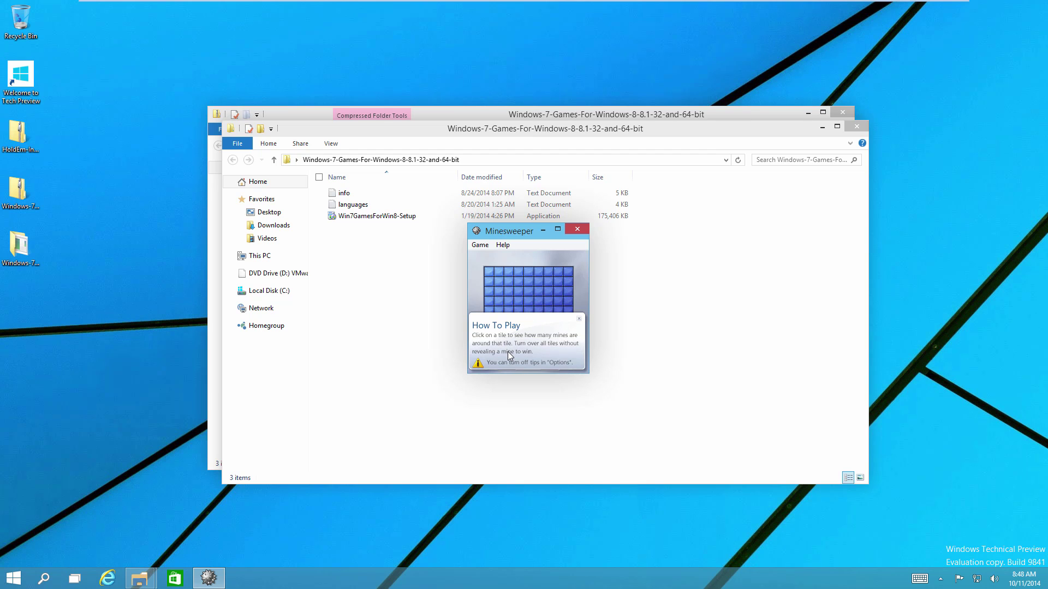
left_click(480, 245)
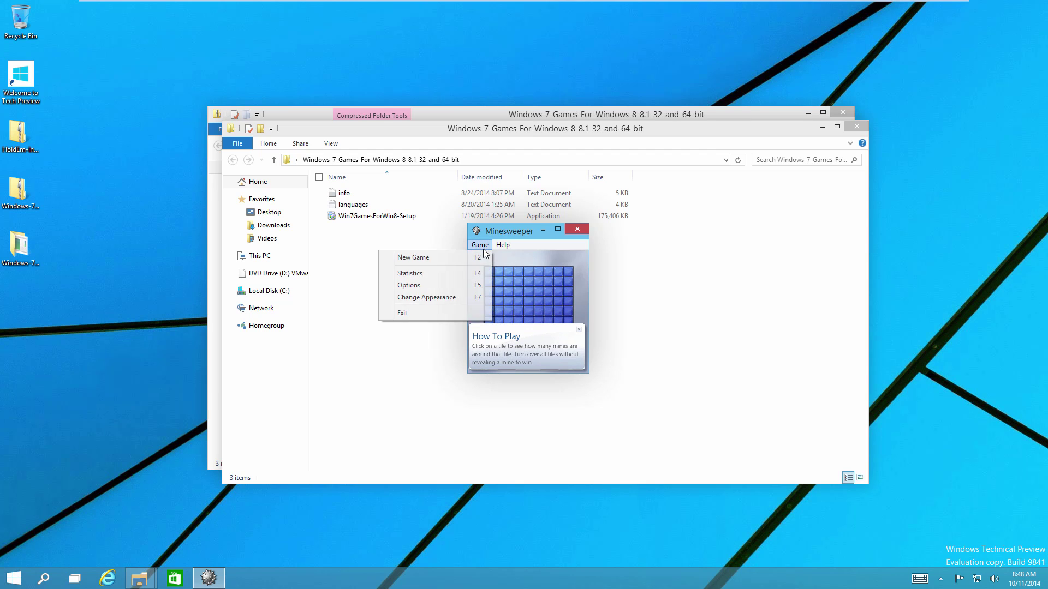
left_click(464, 286)
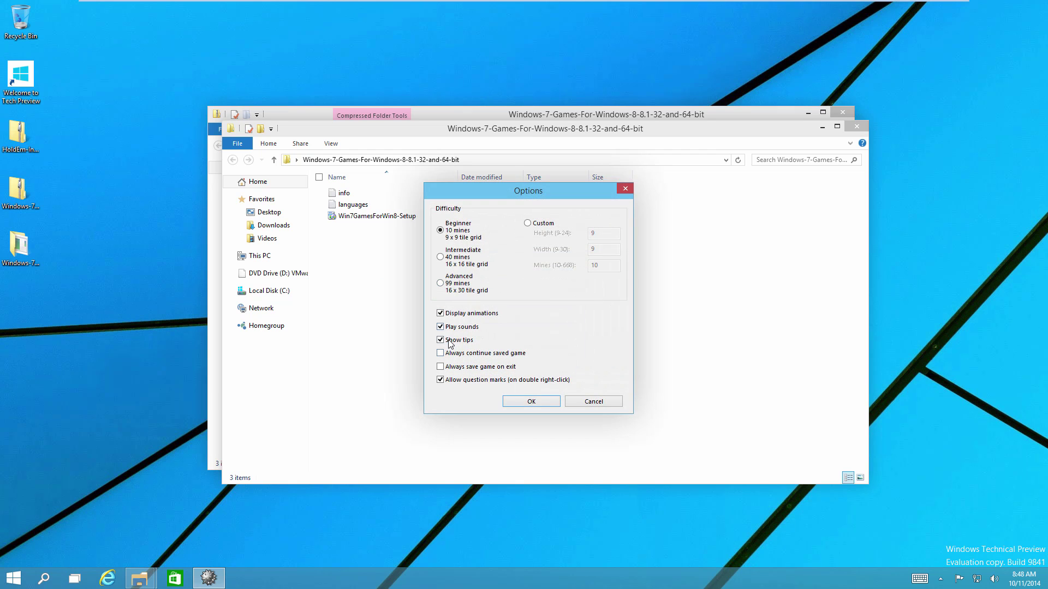
left_click(448, 339)
left_click(527, 400)
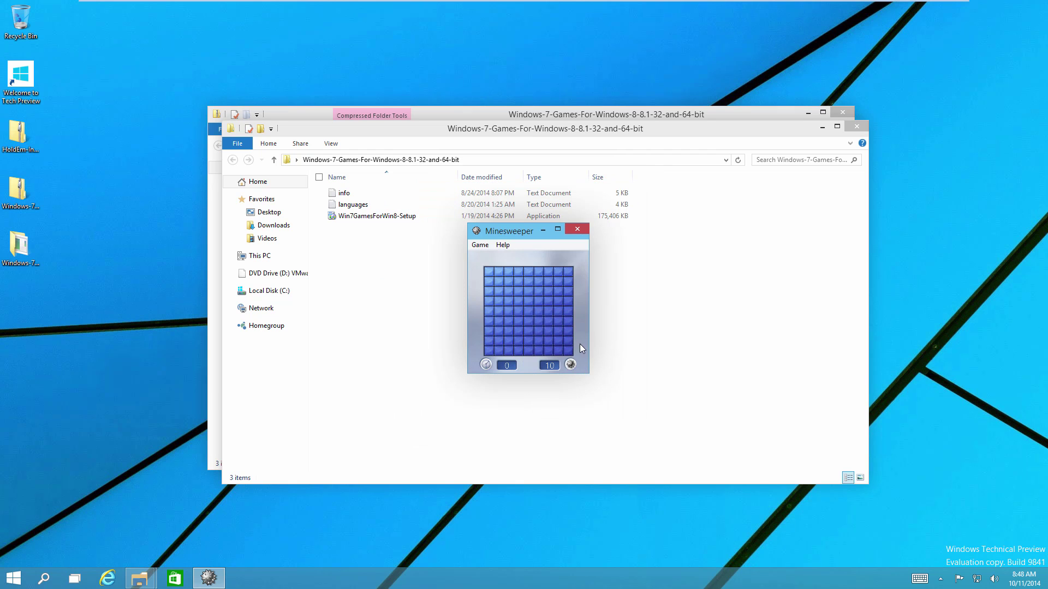
left_click_drag(589, 373, 764, 551)
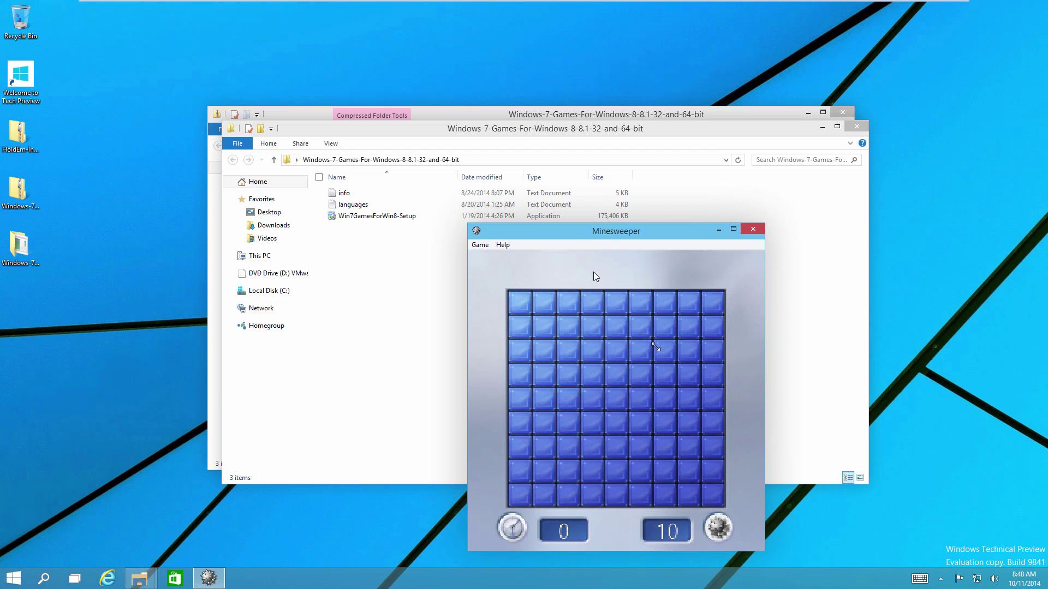
left_click_drag(572, 231, 472, 156)
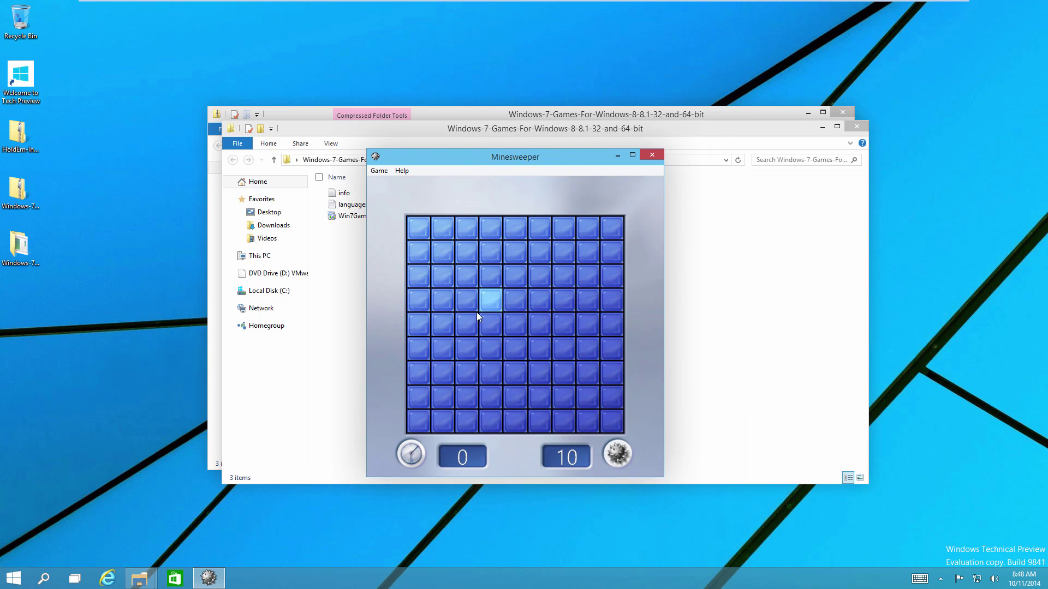
Play a Minesweeper round starting with the board's upper-left corner tile, choose to play again, and close the game.
left_click(418, 227)
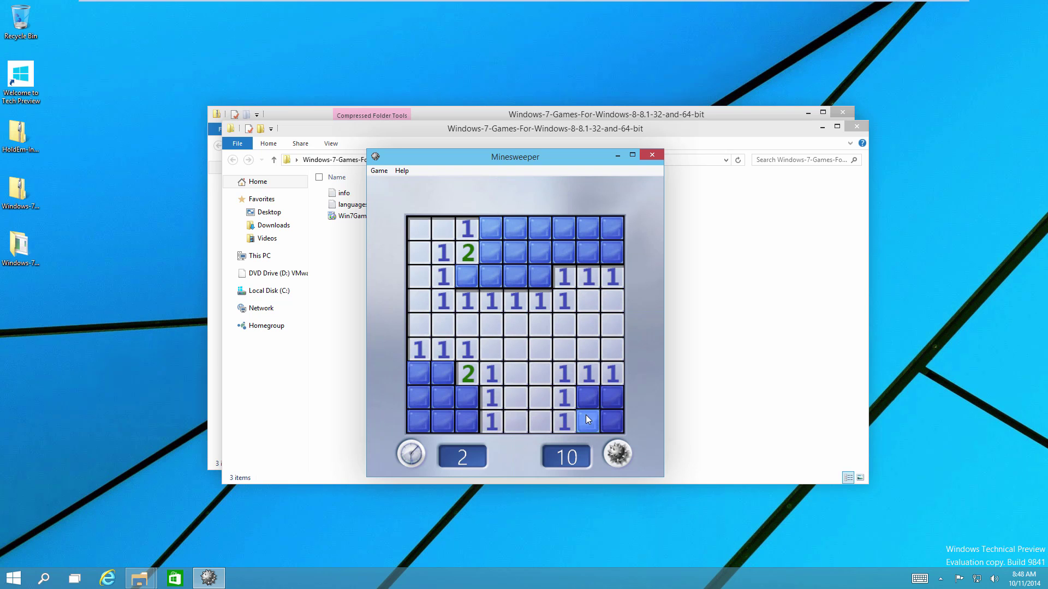
left_click(441, 380)
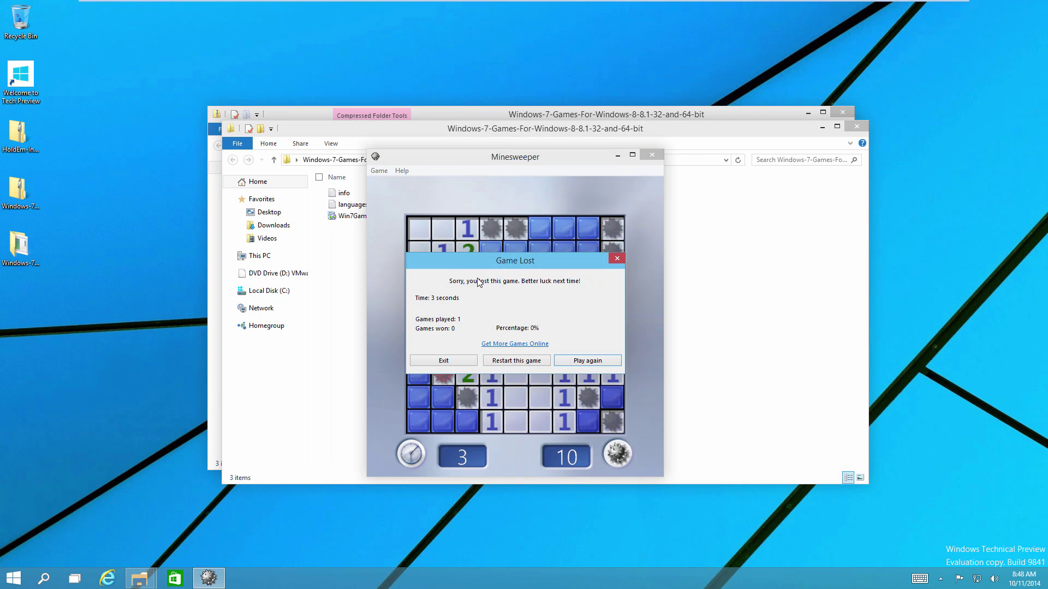
left_click(563, 361)
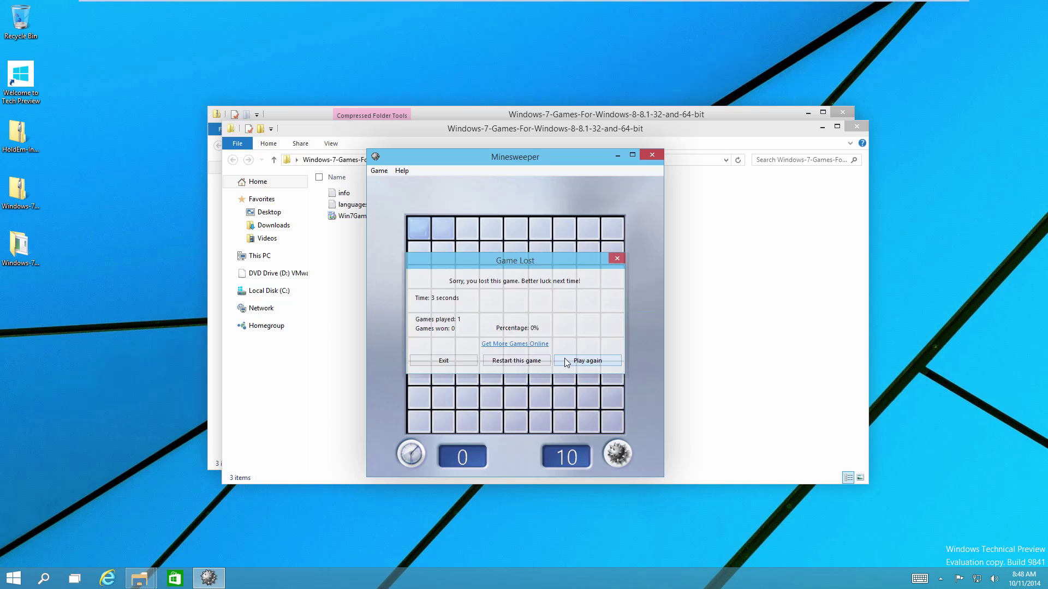
left_click(650, 156)
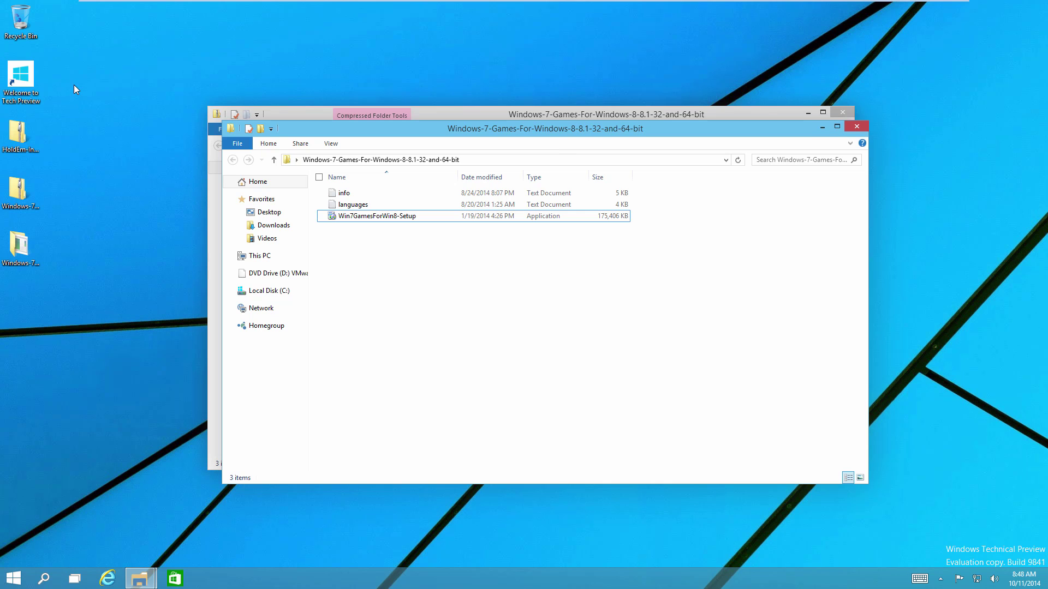
Extract the HoldEm-InkBall-Tinker archive to its own desktop folder, and close the older folder windows.
double_click(22, 140)
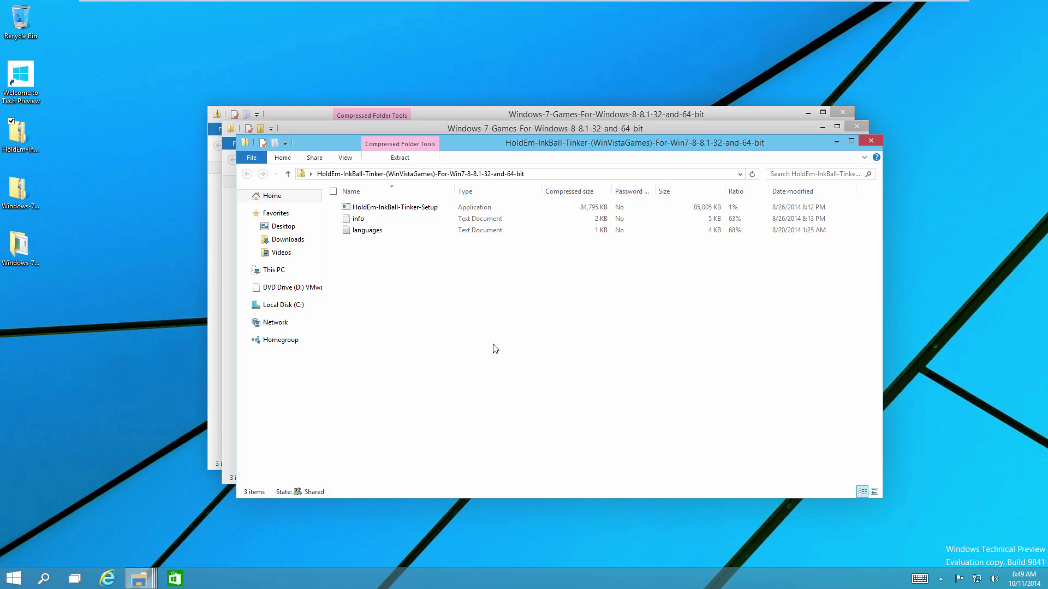
left_click(397, 161)
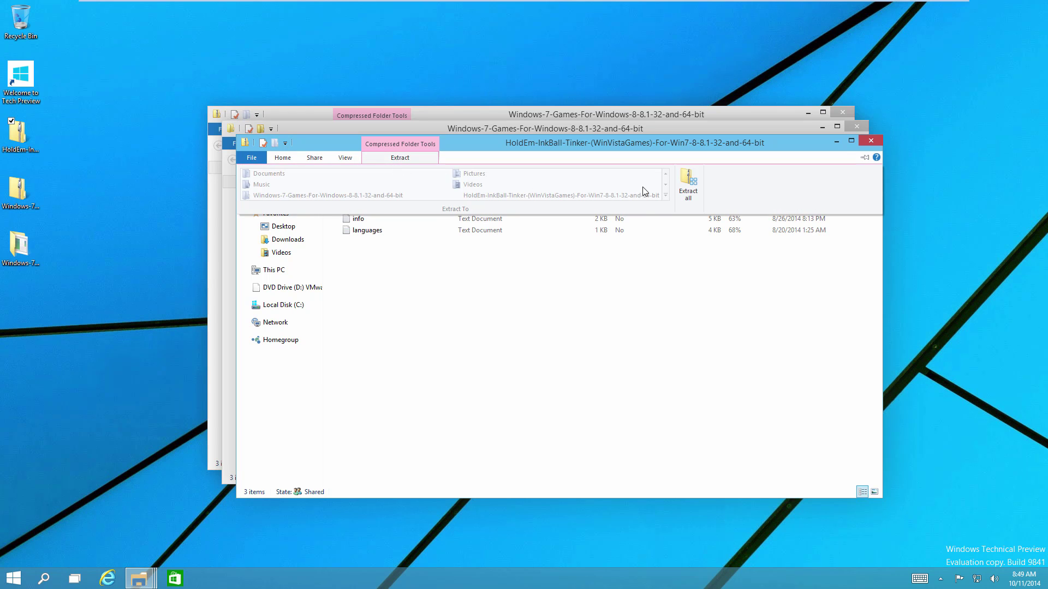
left_click(686, 186)
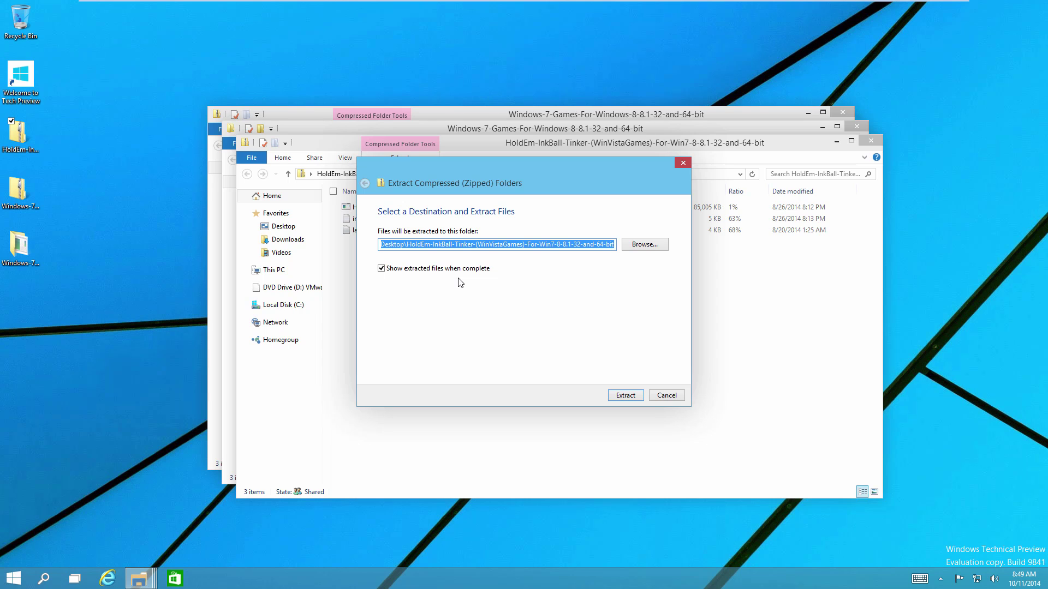
left_click(625, 396)
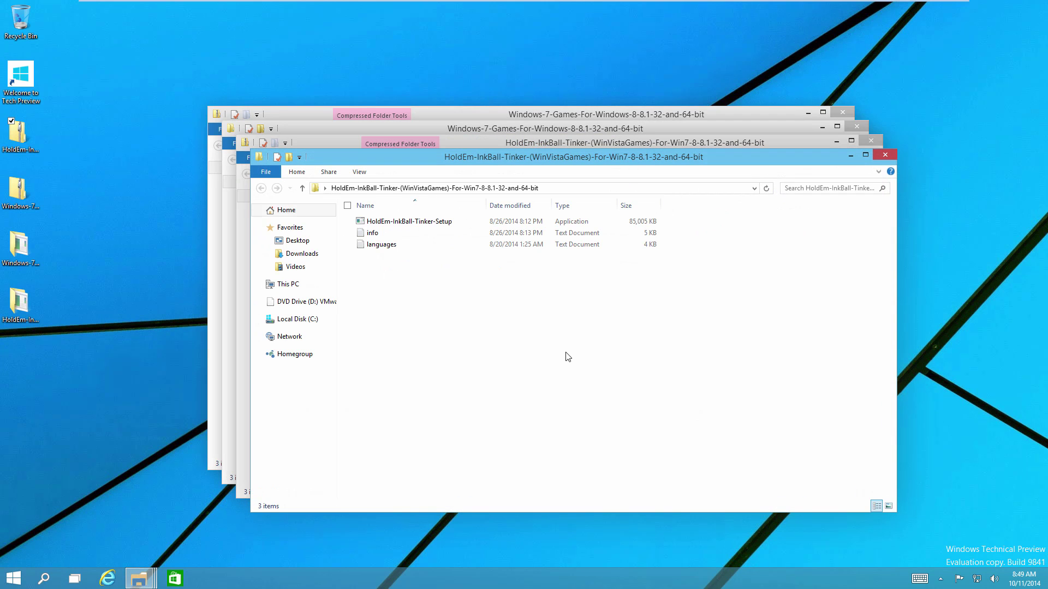
left_click(843, 112)
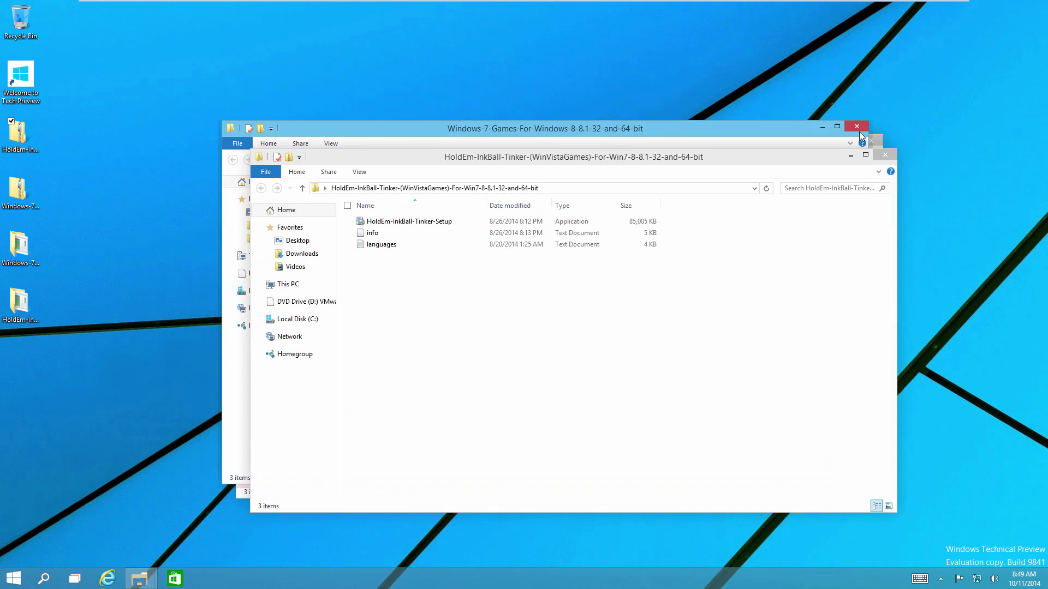
left_click(857, 128)
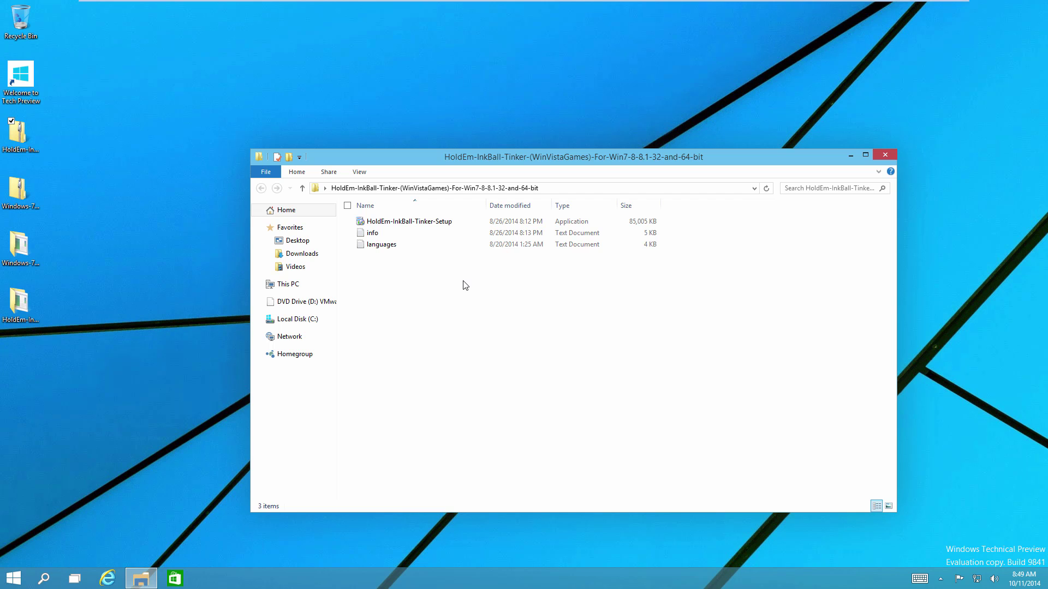
Read through the extracted info file for supported Windows versions, included games, language notes and command line parameters, then close it.
double_click(373, 232)
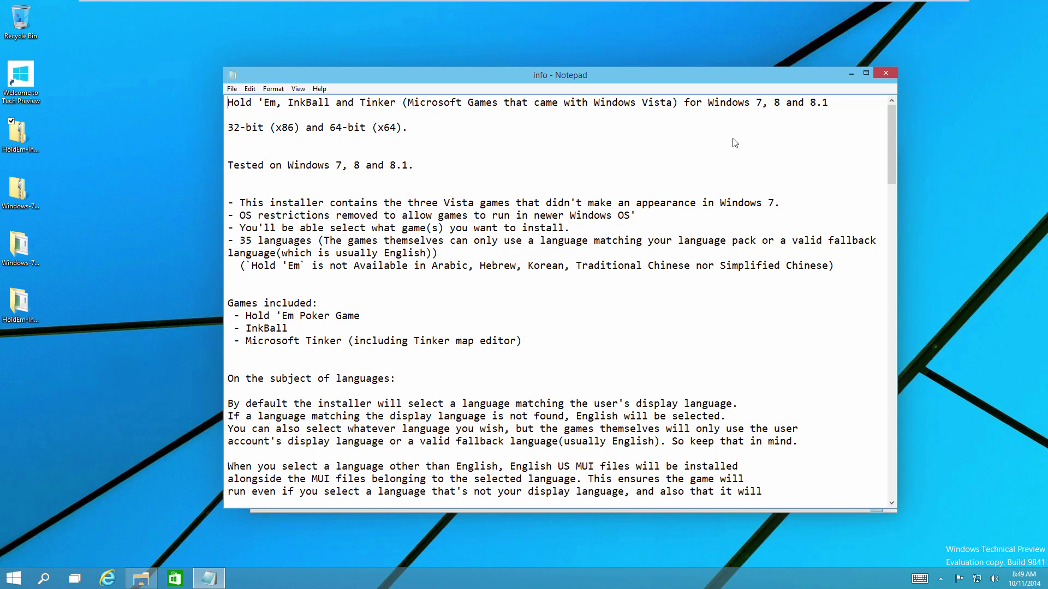
left_click_drag(708, 103, 764, 114)
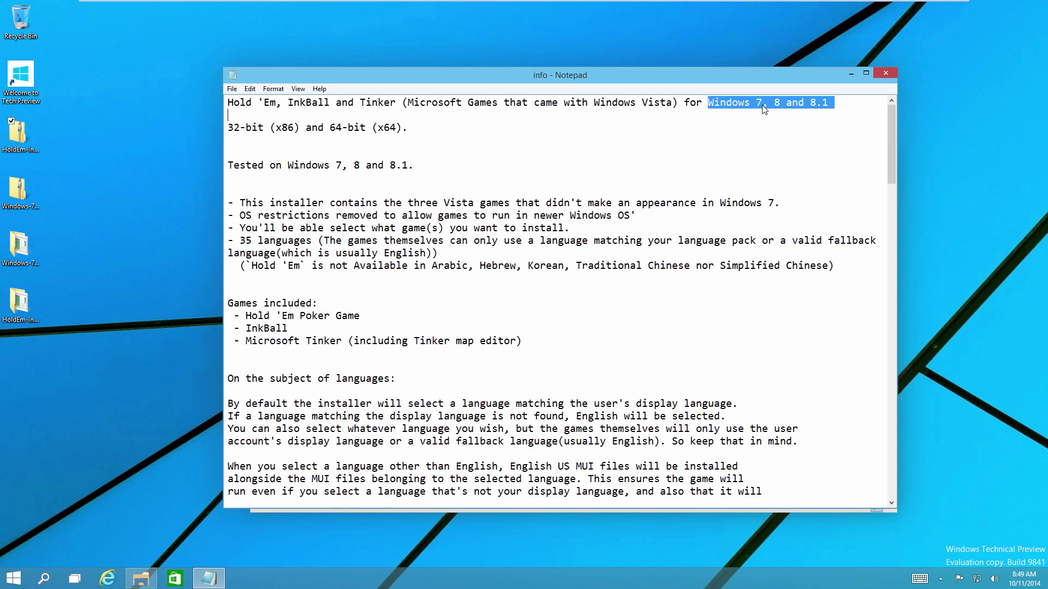
left_click(770, 117)
left_click(841, 106)
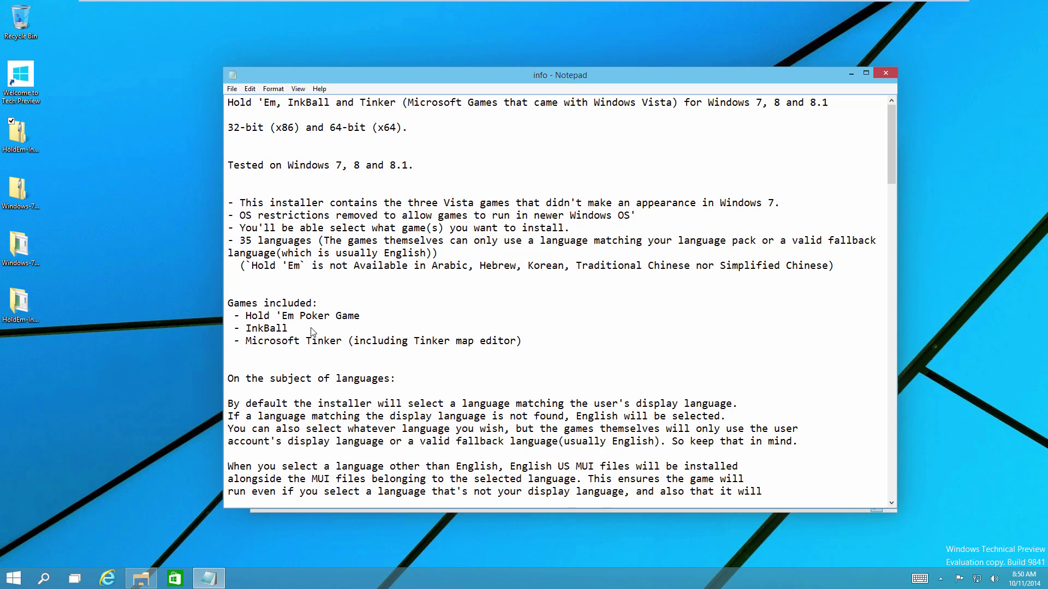
scroll(313, 331, "down", 6)
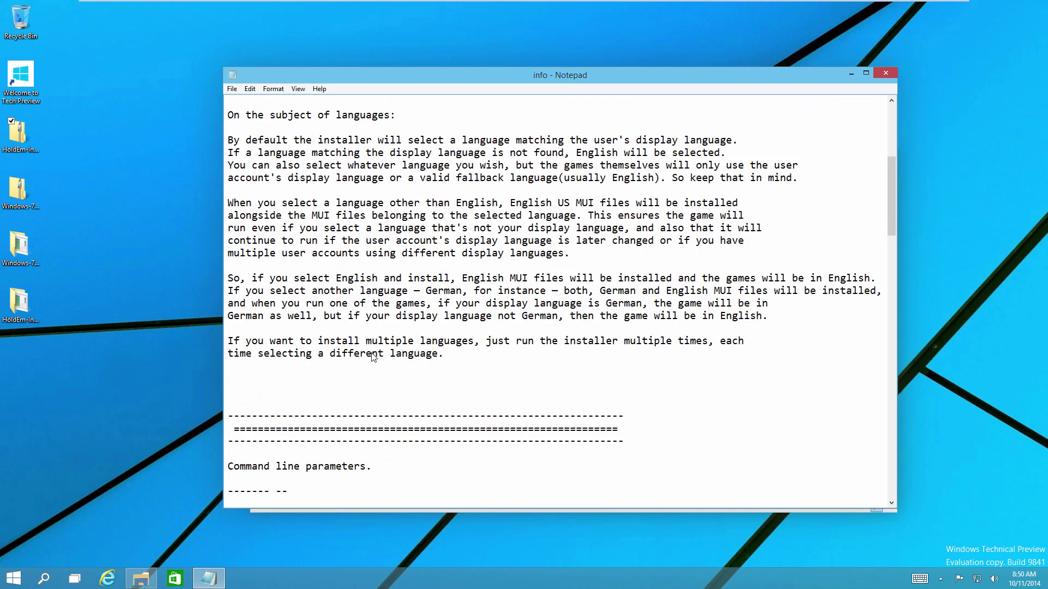
scroll(344, 321, "down", 4)
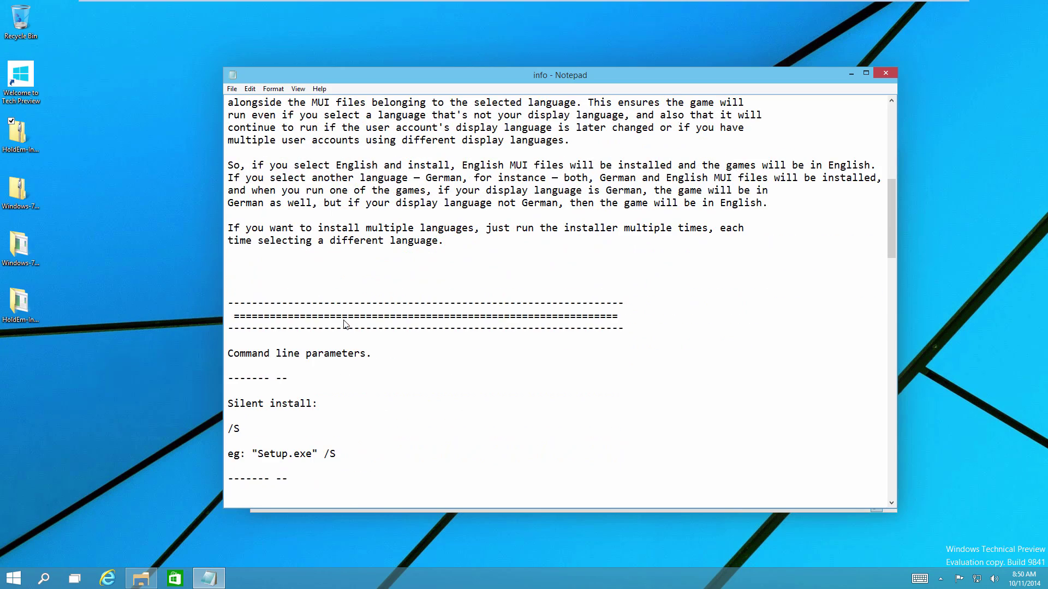
scroll(345, 323, "up", 4)
scroll(344, 324, "down", 7)
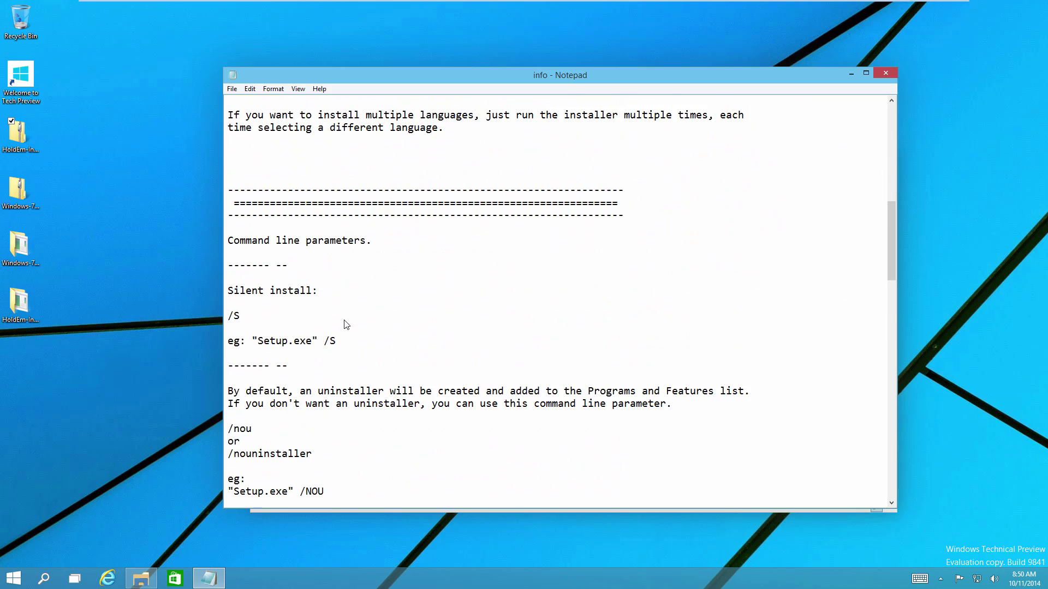
scroll(344, 328, "down", 8)
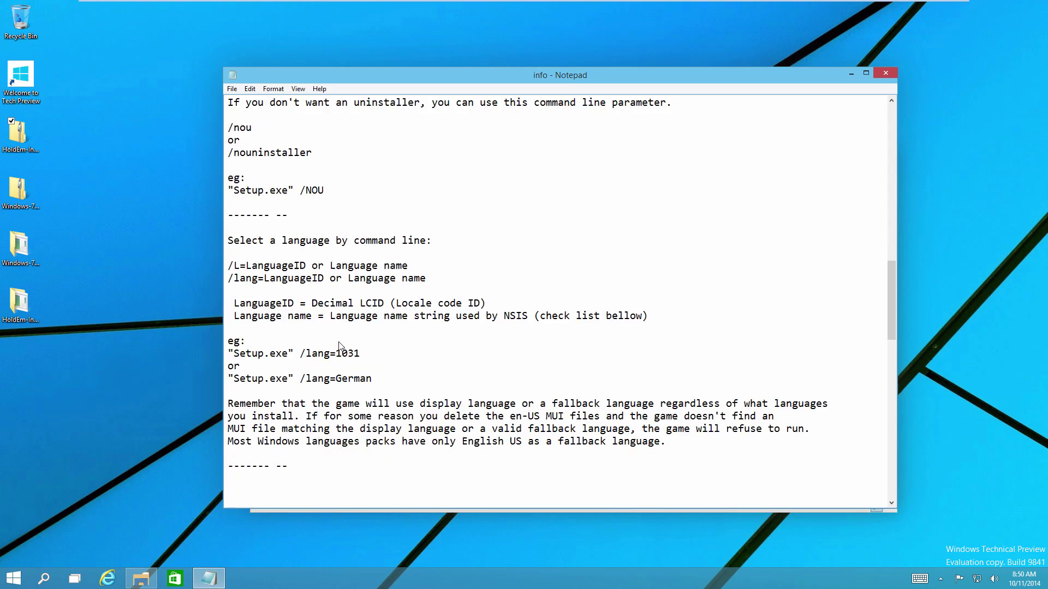
scroll(338, 345, "down", 10)
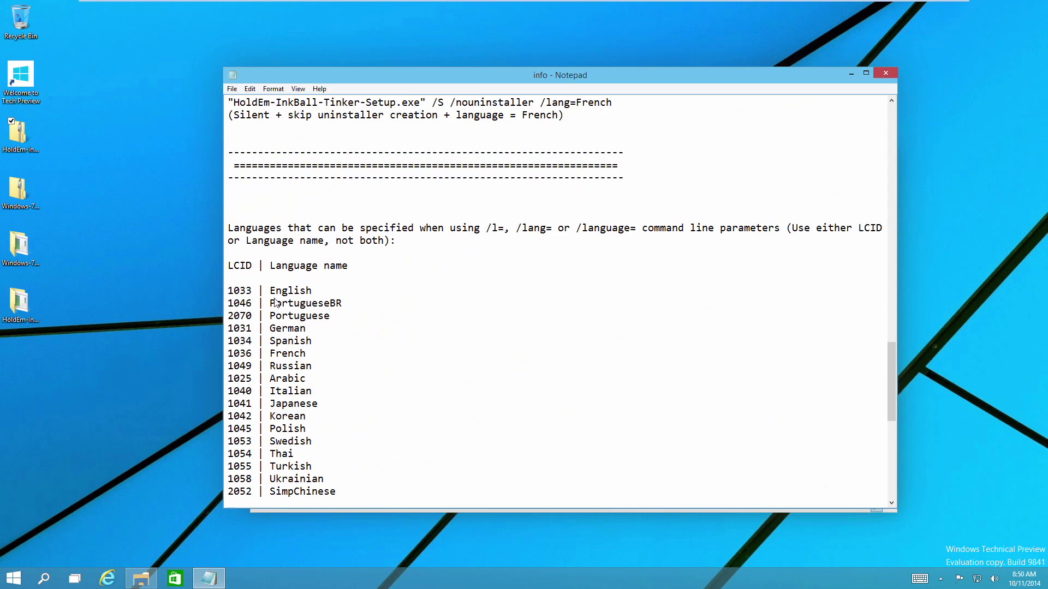
scroll(275, 304, "down", 10)
scroll(264, 301, "up", 1)
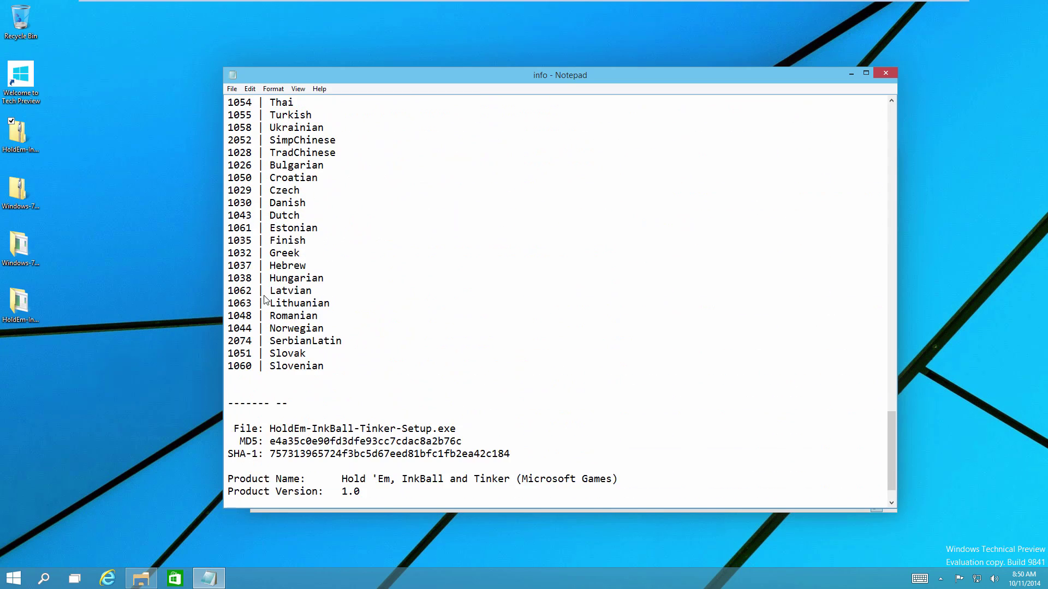
scroll(264, 301, "down", 1)
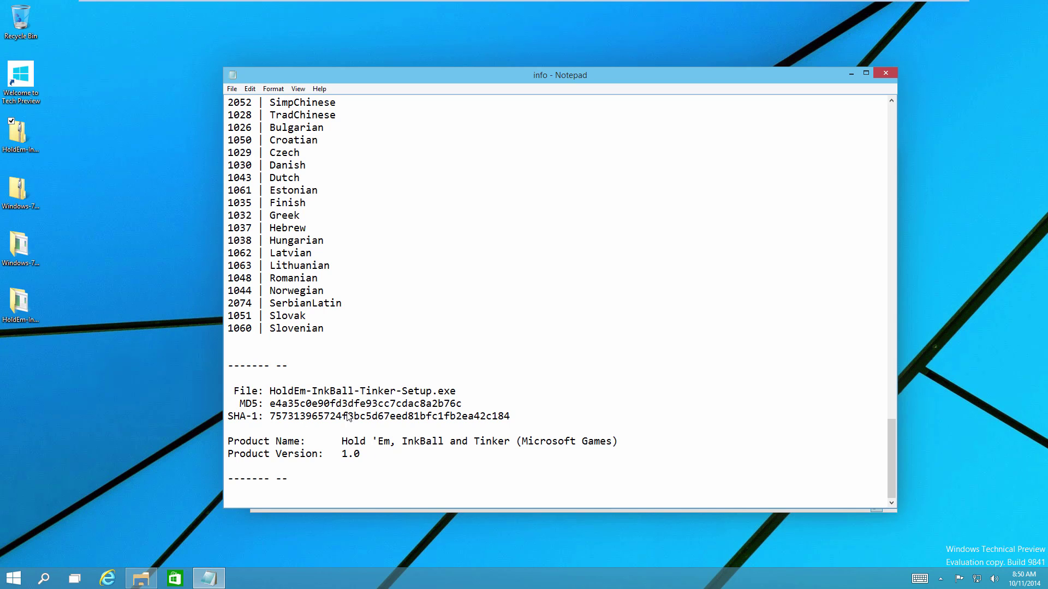
left_click(884, 74)
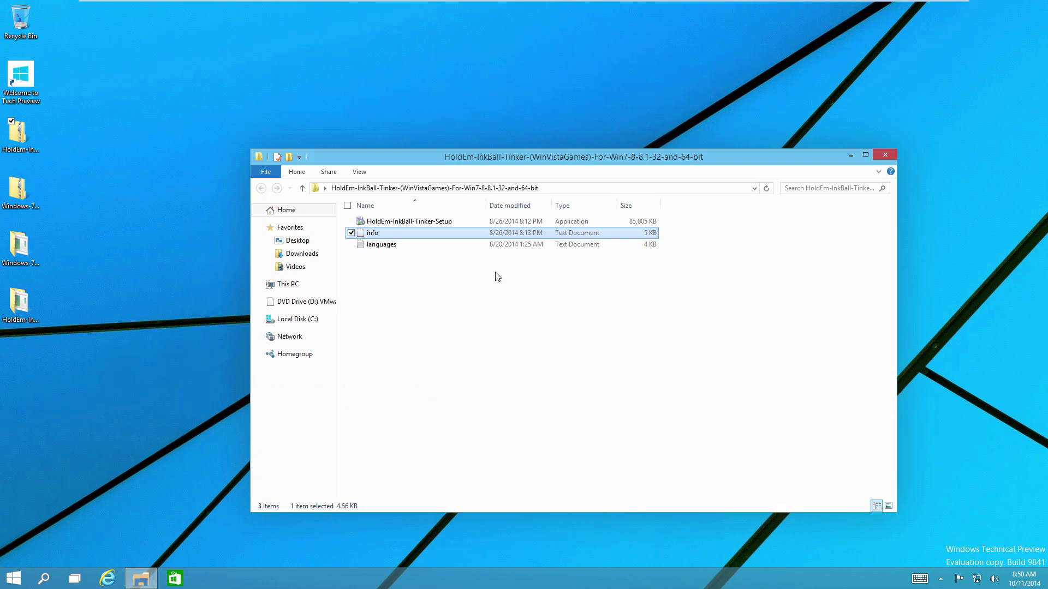
Look over the language list in the extracted languages file and close it.
double_click(381, 244)
scroll(308, 279, "down", 3)
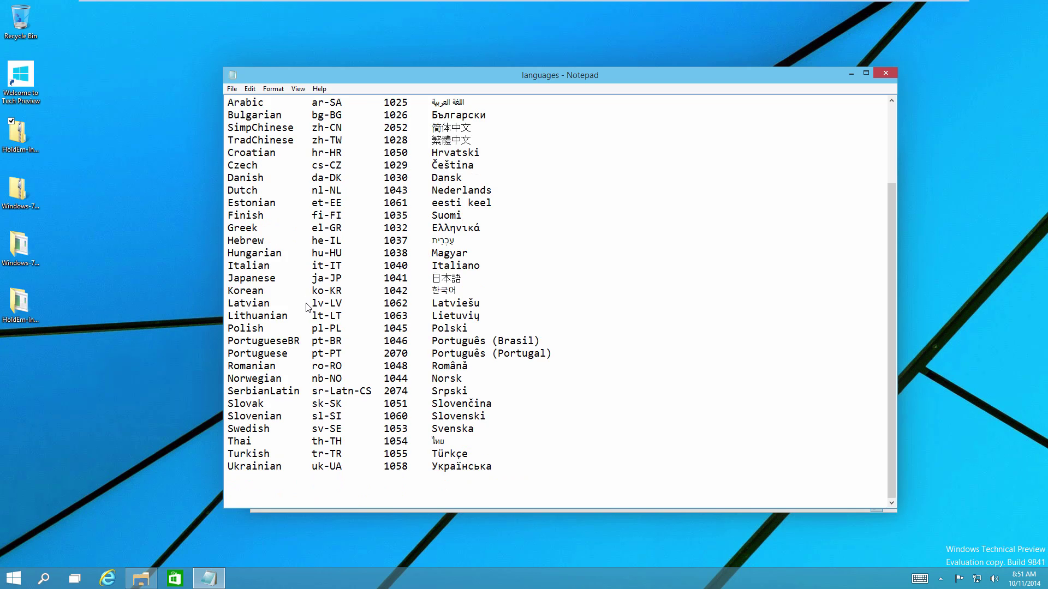
scroll(308, 308, "up", 3)
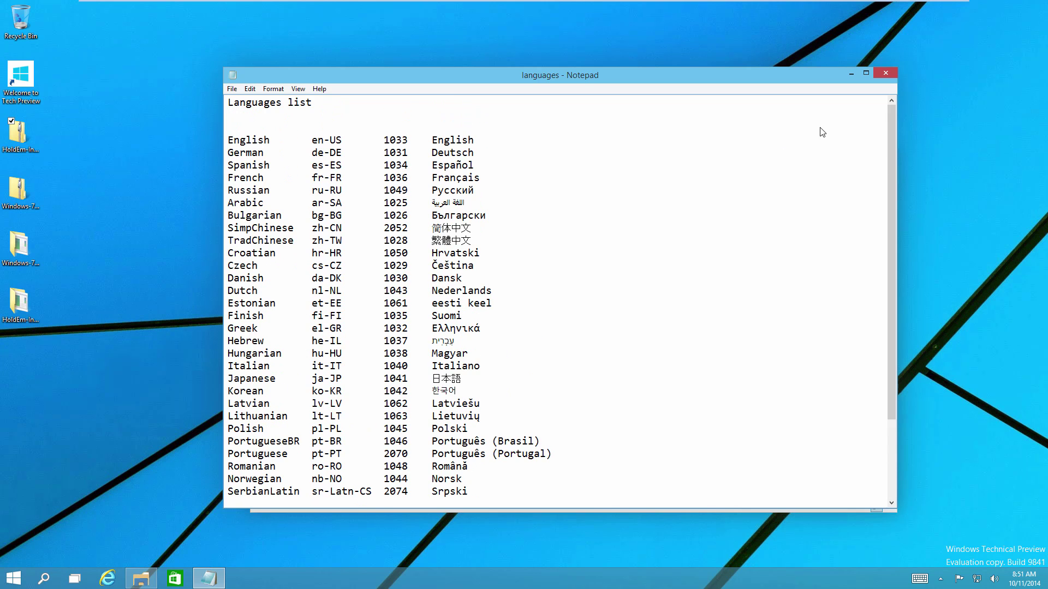
left_click(885, 73)
left_click(457, 315)
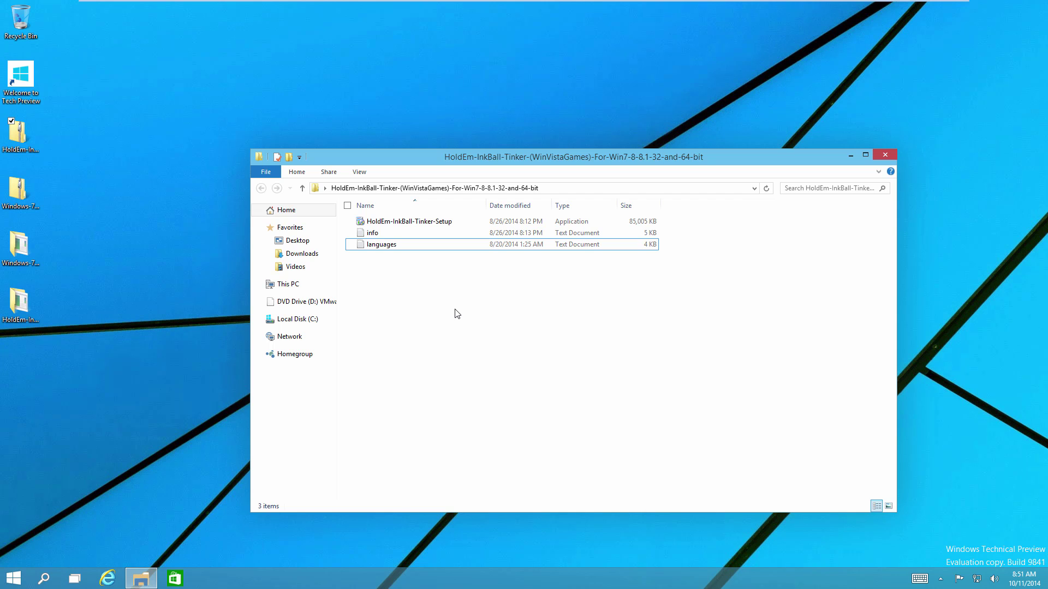
Run HoldEm-InkBall-Tinker-Setup, allow it to make changes, and choose English as the installer language.
left_click(456, 221)
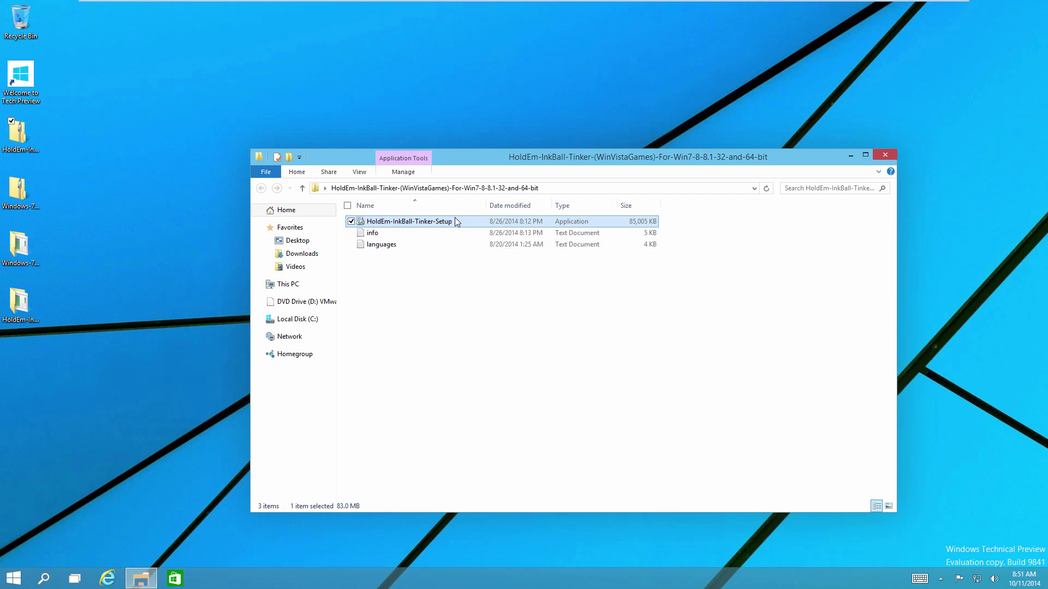
double_click(456, 220)
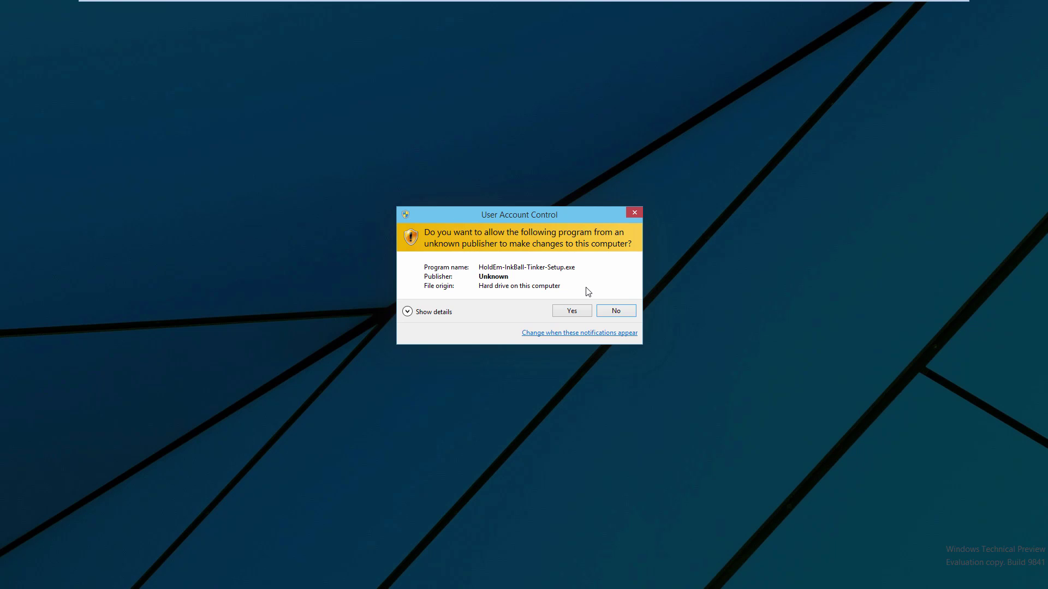
left_click(571, 311)
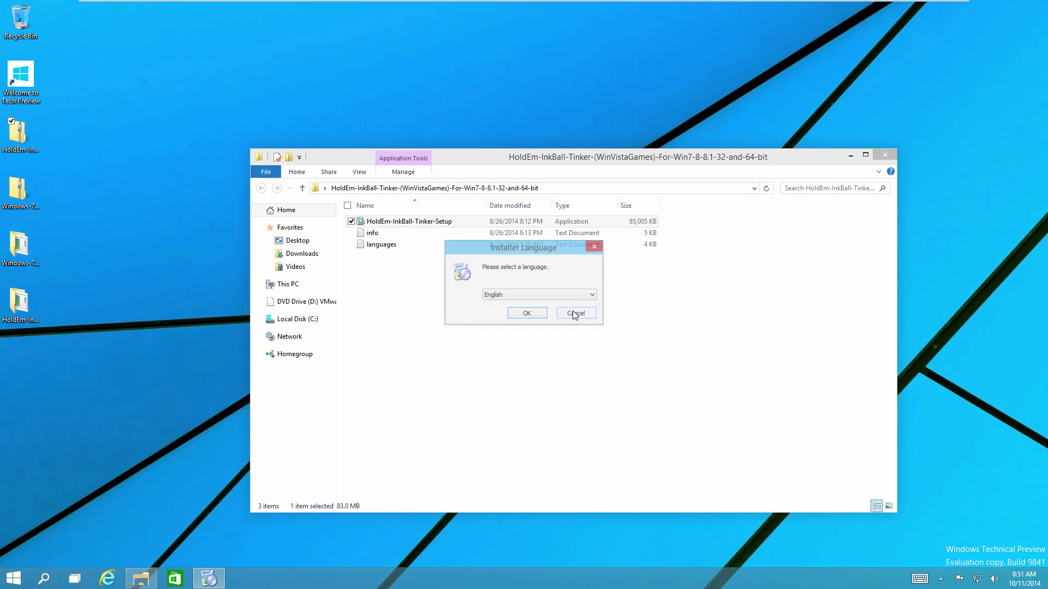
left_click(549, 297)
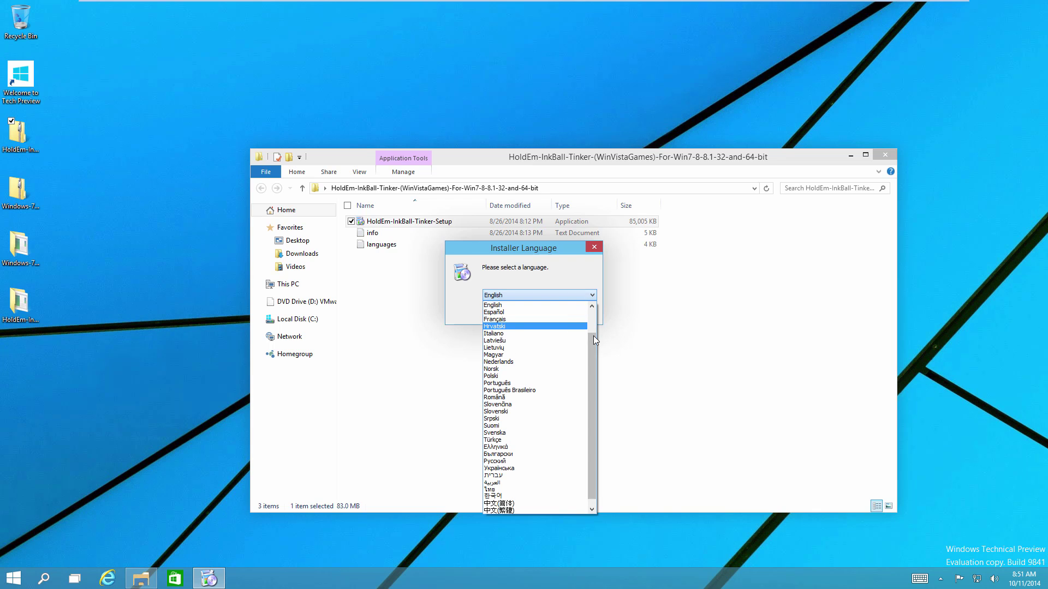
left_click(558, 305)
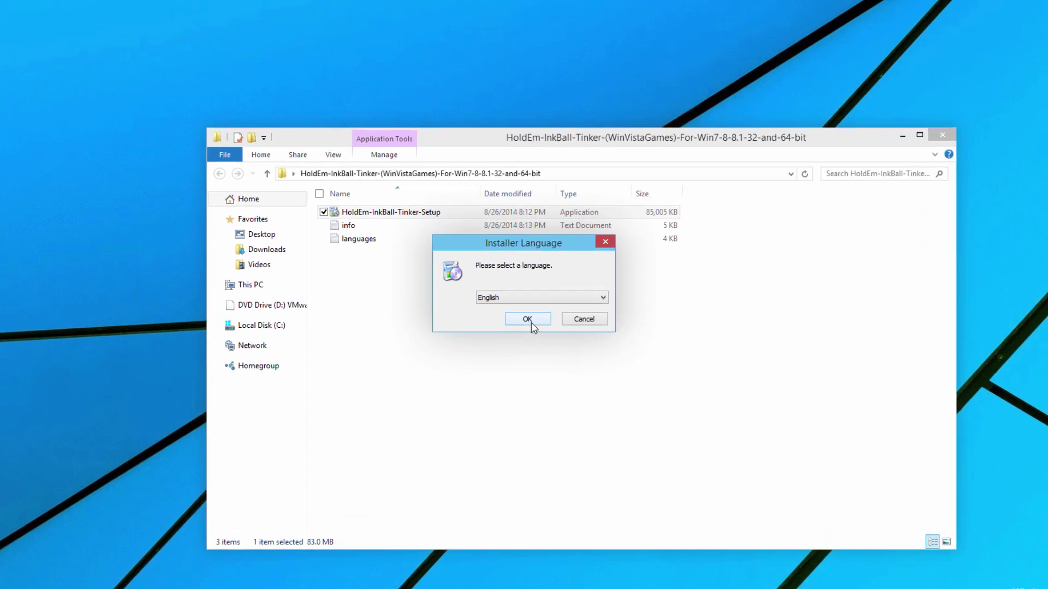
left_click(527, 314)
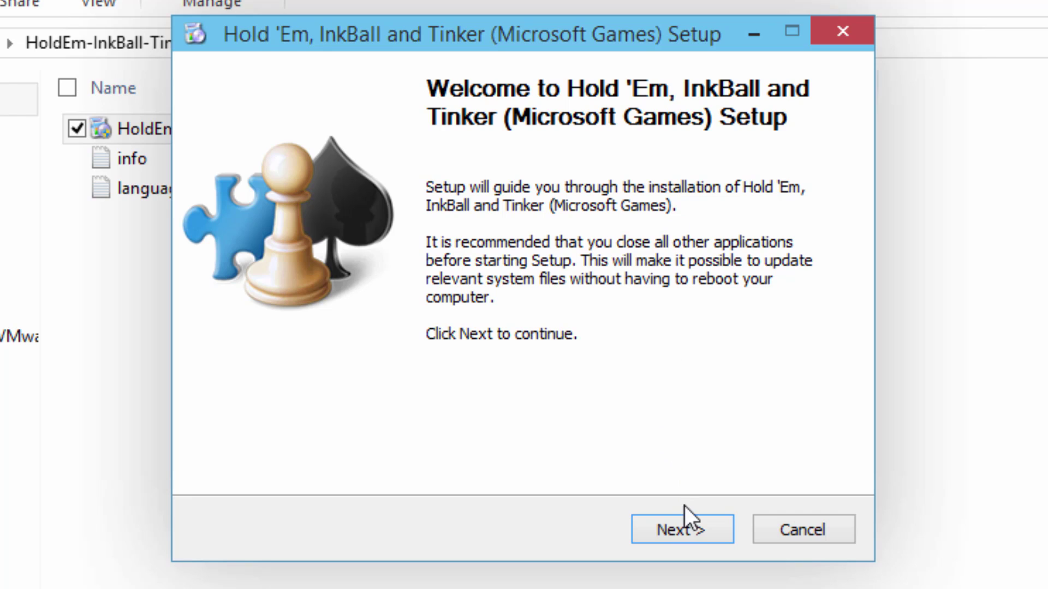
Install all Hold 'Em, InkBall and Tinker components in C:\Program Files\Microsoft Games, review the installation log, and finish the setup.
left_click(682, 525)
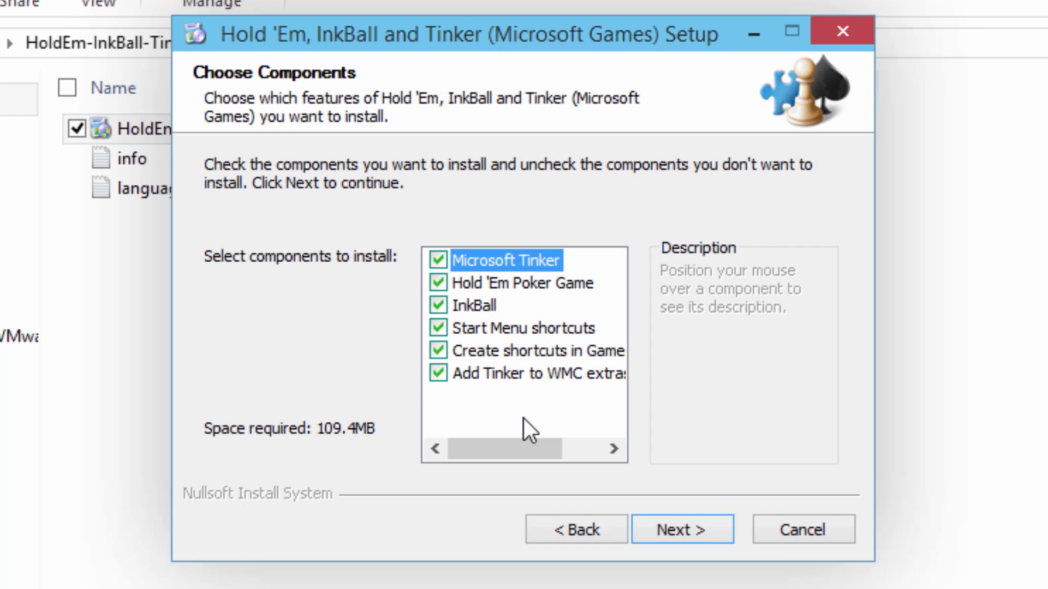
left_click(672, 540)
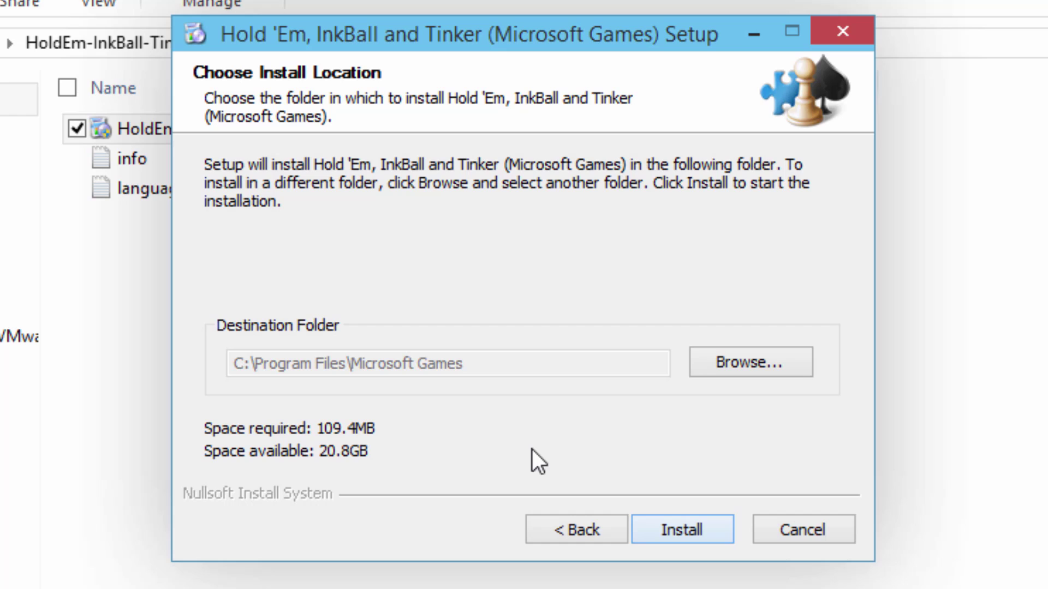
left_click(692, 532)
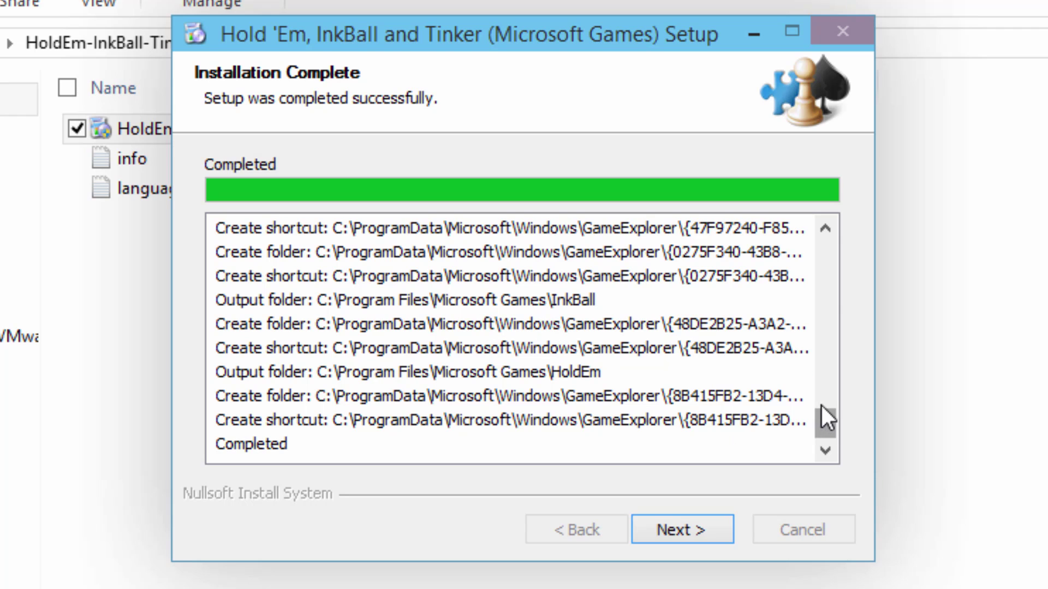
left_click_drag(822, 407, 800, 301)
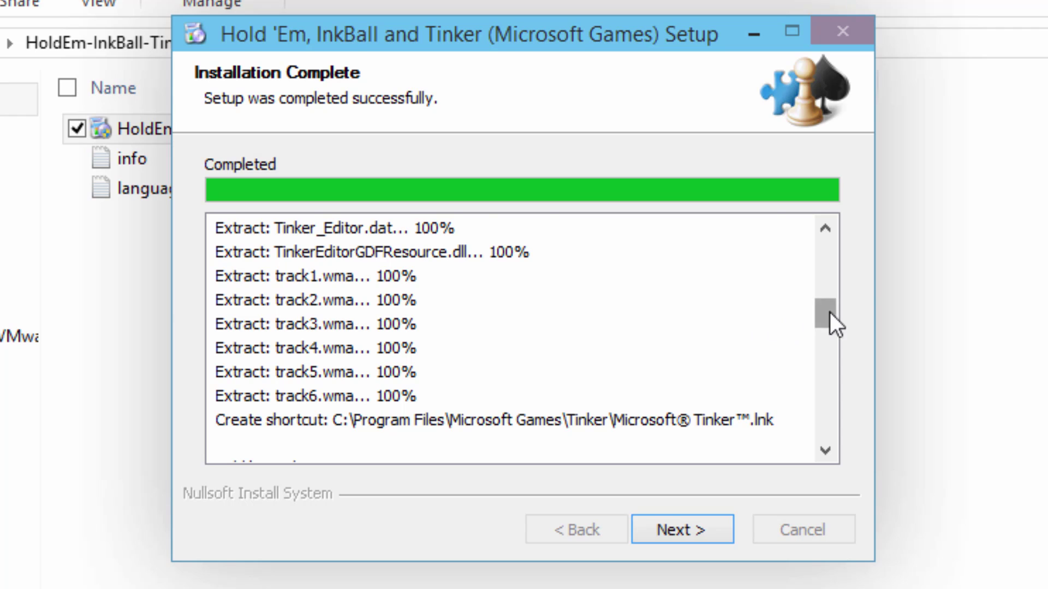
left_click_drag(829, 312, 843, 437)
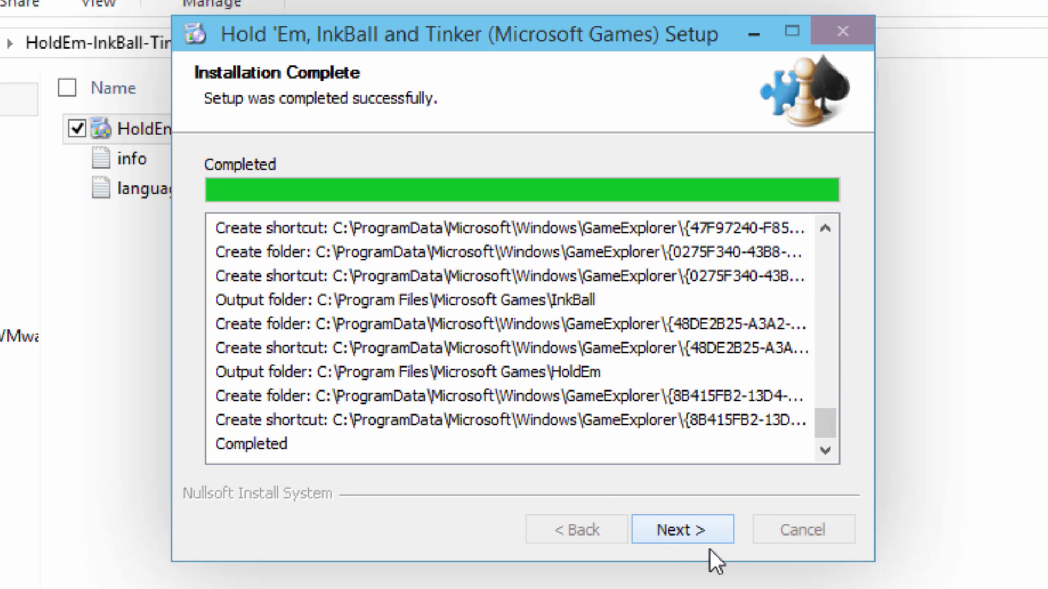
left_click(676, 532)
left_click(676, 532)
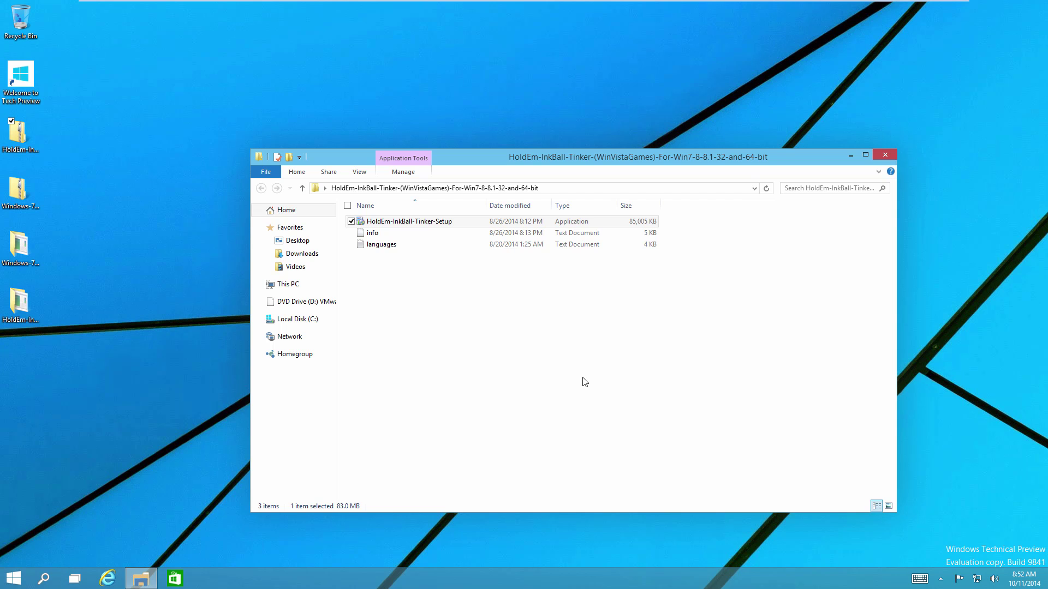
Close the extracted folder's window and expand the Games folder in the list of all installed apps.
left_click(884, 155)
left_click(334, 166)
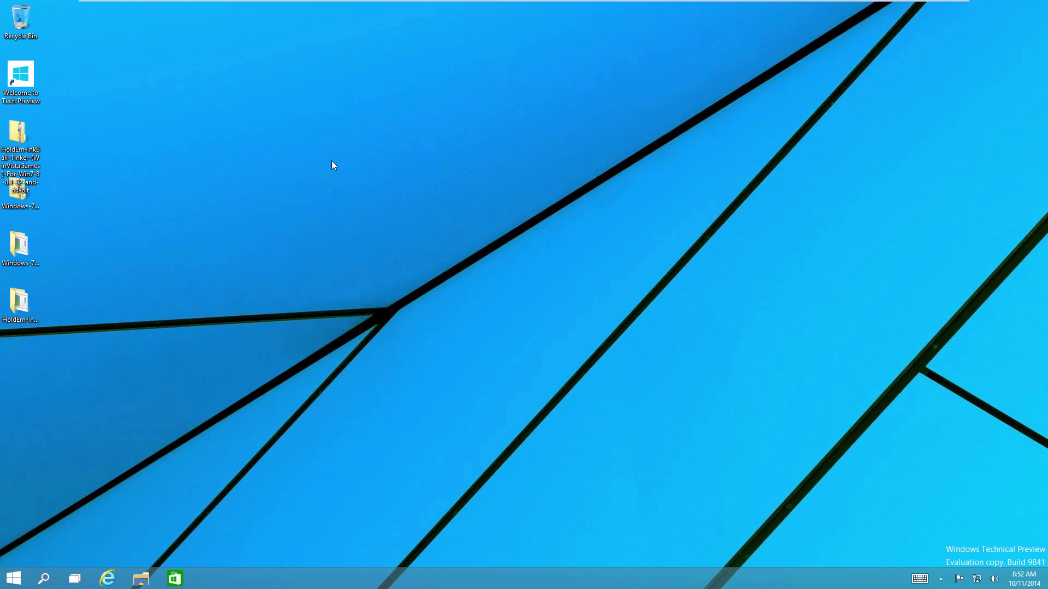
left_click(12, 578)
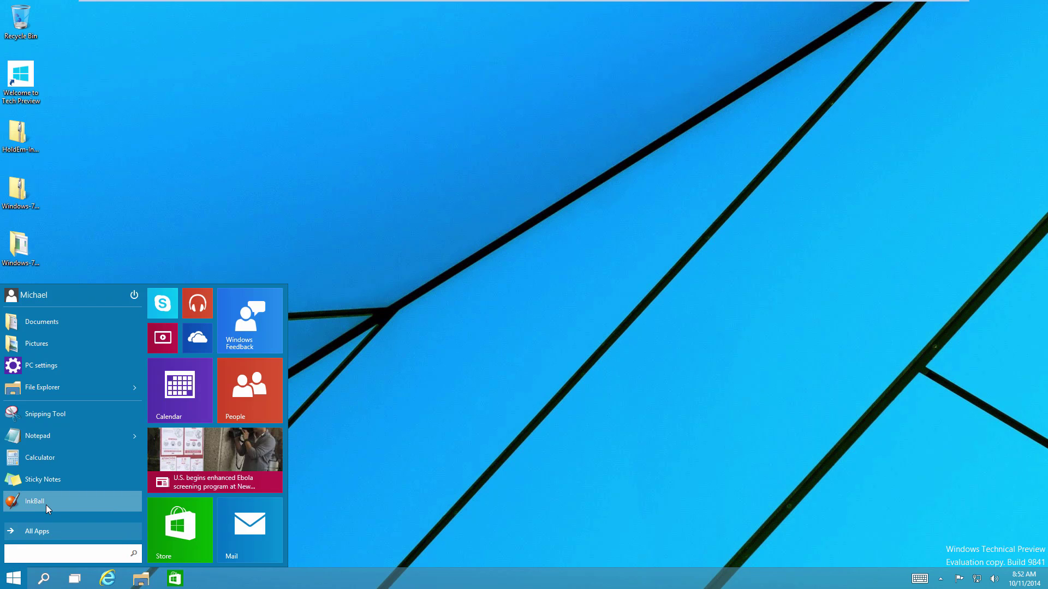
left_click(36, 532)
left_click(32, 444)
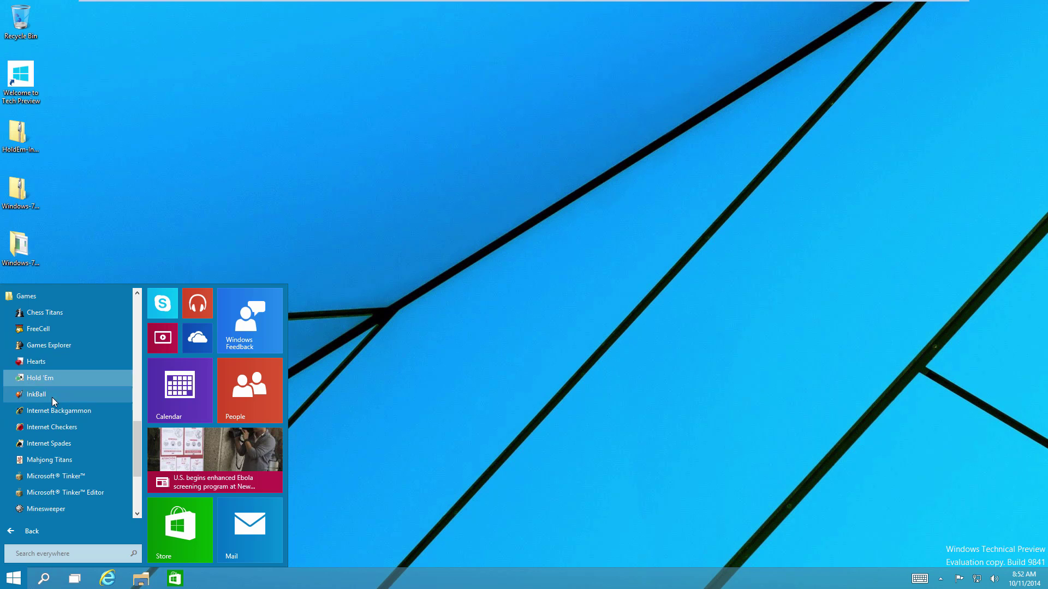
Start InkBall, centre its window, and play at Beginner level by drawing ink lines to steer the blue and orange balls toward their matching holes.
left_click(335, 328)
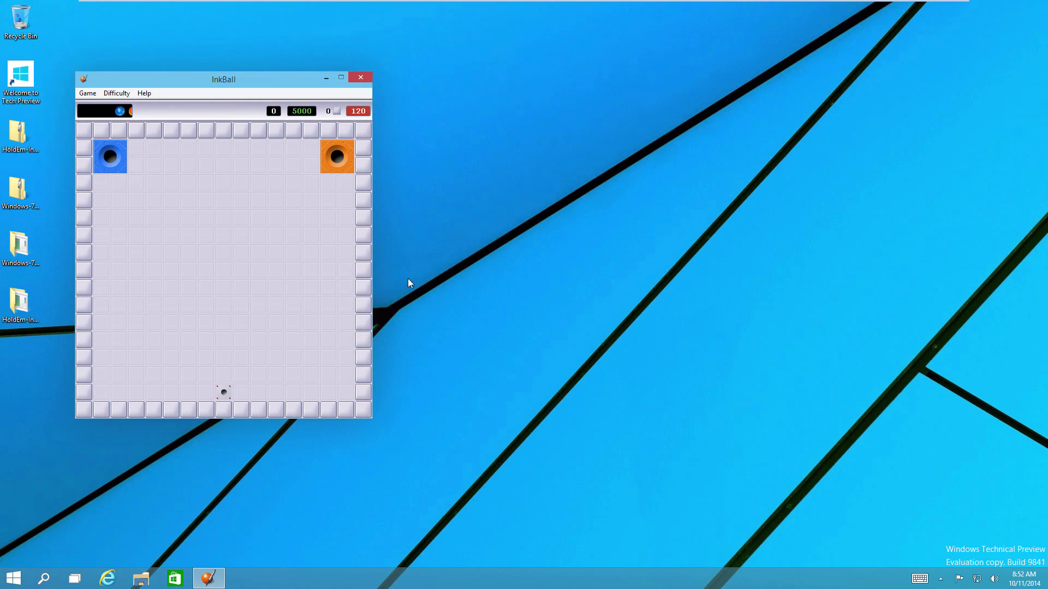
left_click_drag(264, 80, 553, 123)
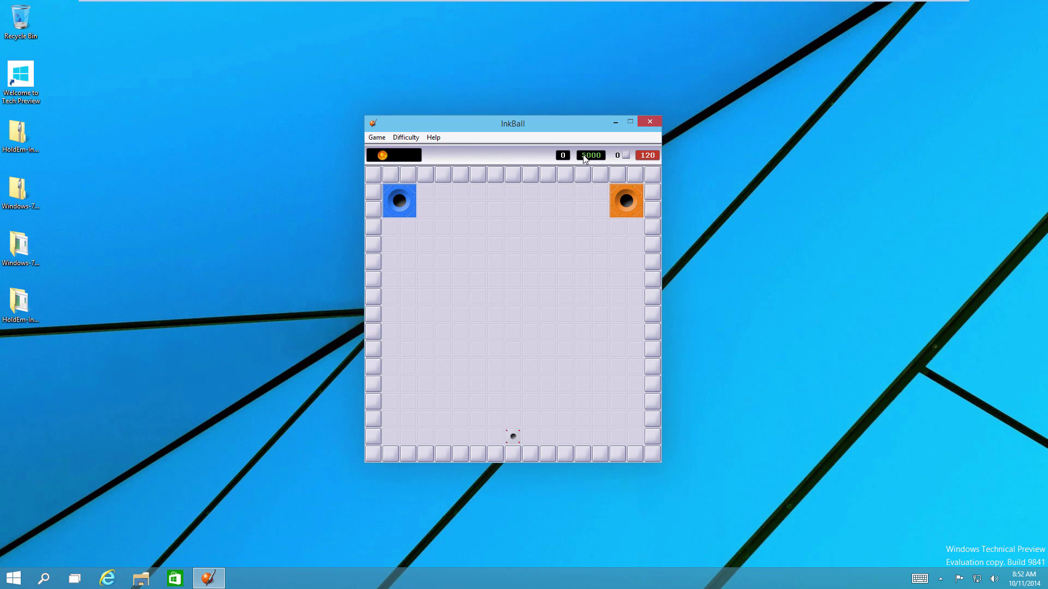
mouse_move(622, 177)
left_mouse_down()
mouse_move(617, 259)
mouse_move(448, 379)
left_mouse_up()
left_click_drag(540, 175, 483, 284)
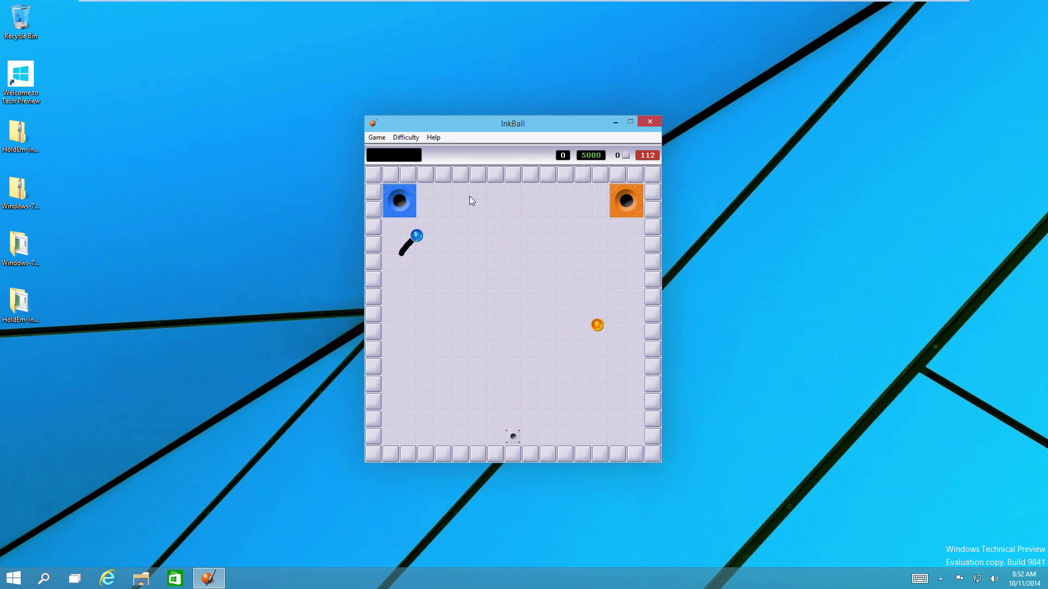
left_click_drag(481, 209, 416, 309)
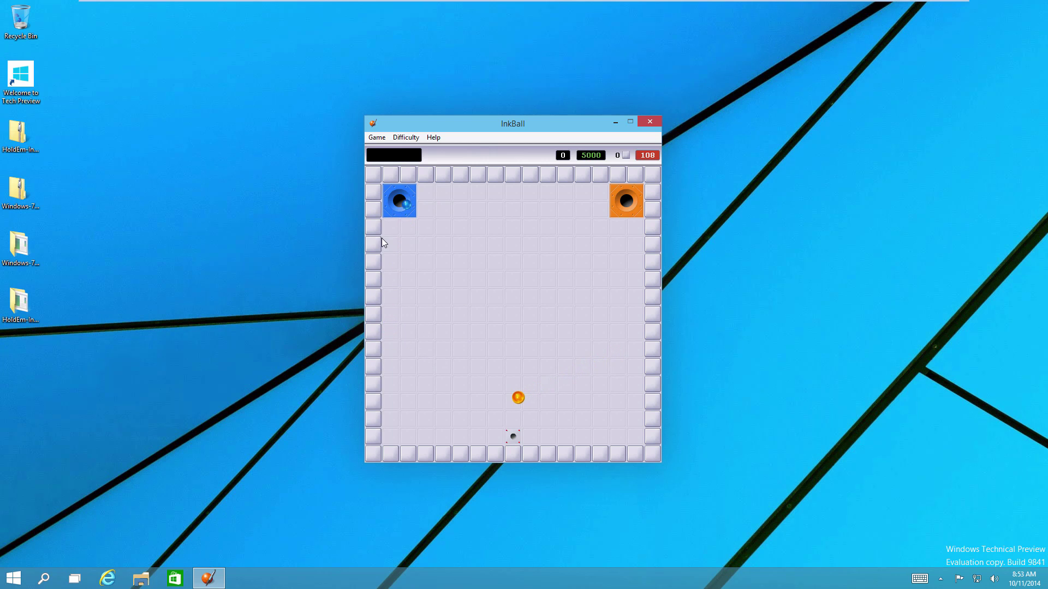
left_click_drag(431, 397, 493, 473)
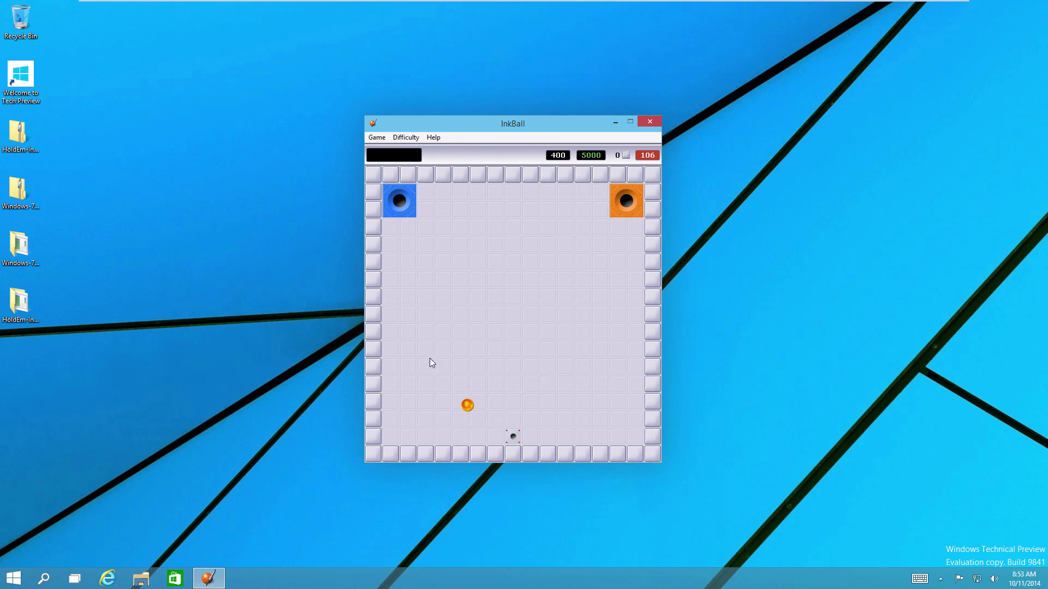
mouse_move(420, 333)
left_mouse_down()
mouse_move(506, 431)
mouse_move(543, 425)
left_mouse_up()
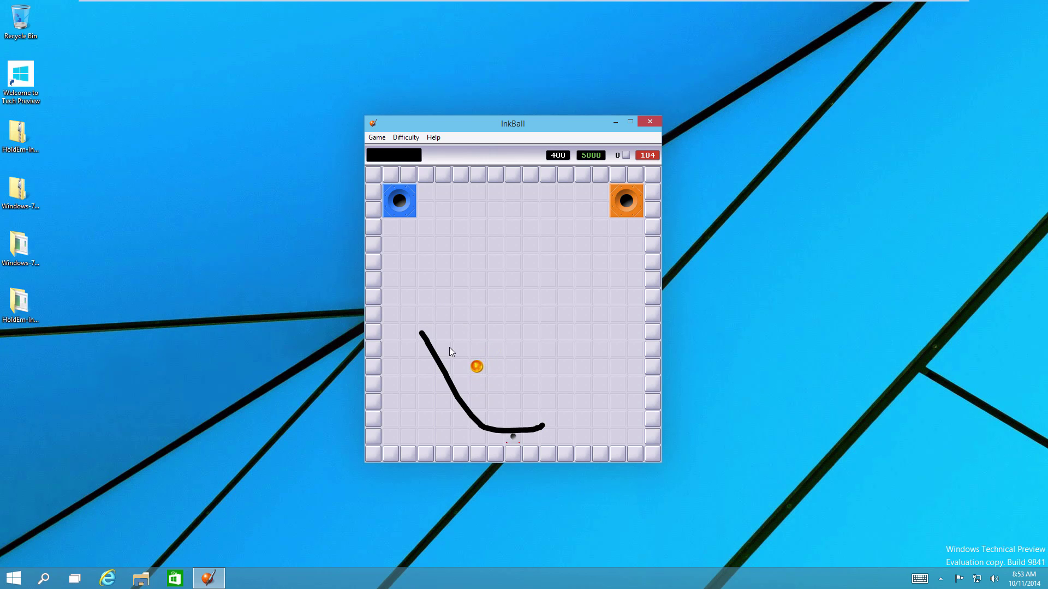
left_click_drag(470, 363, 600, 400)
left_click_drag(518, 376, 636, 310)
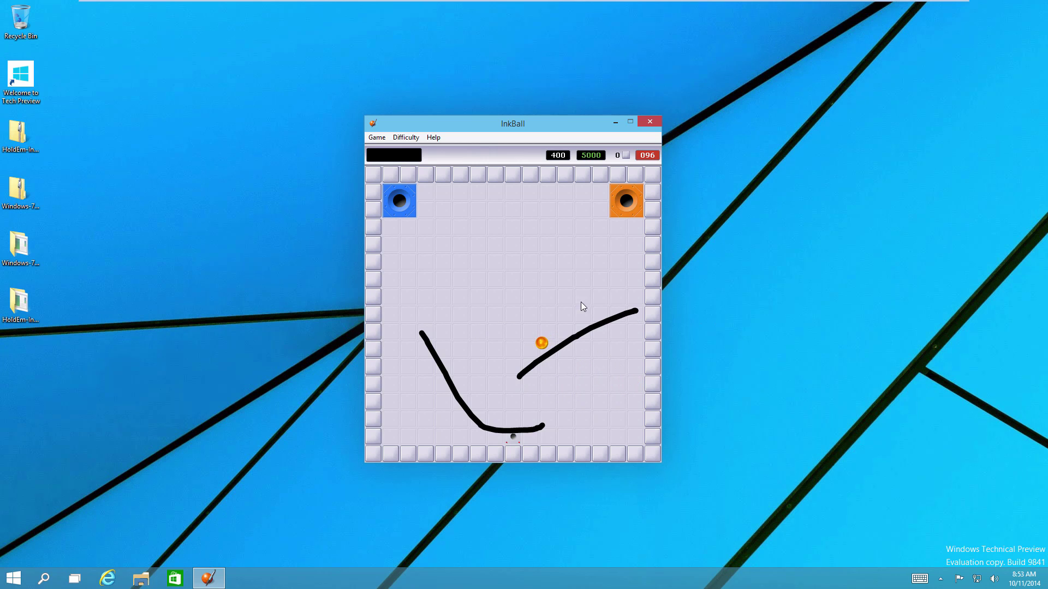
Look over InkBall's difficulty levels and game commands, and return to the running game.
left_click(407, 138)
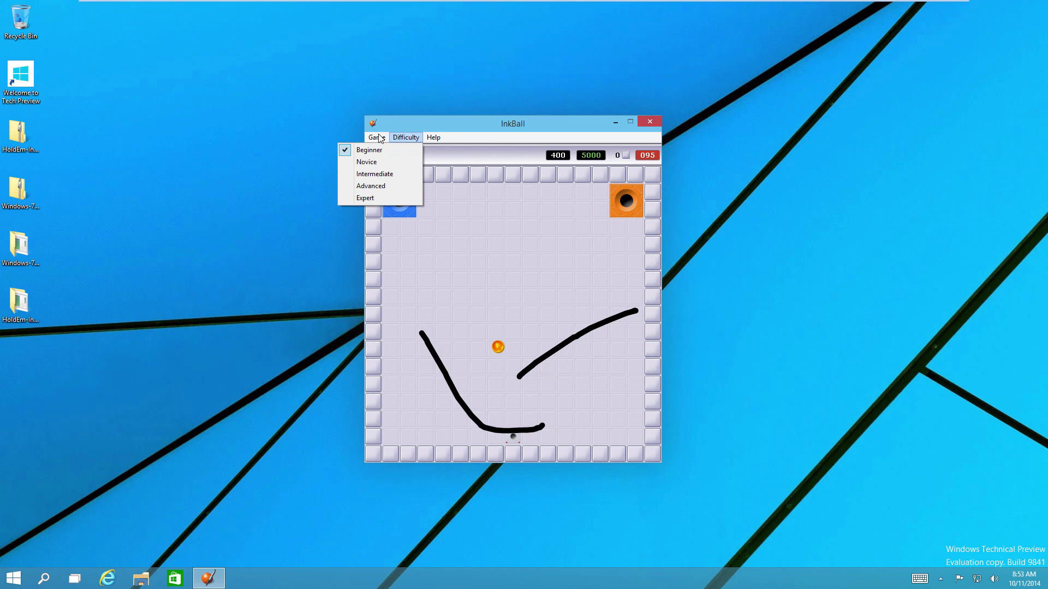
mouse_move(381, 138)
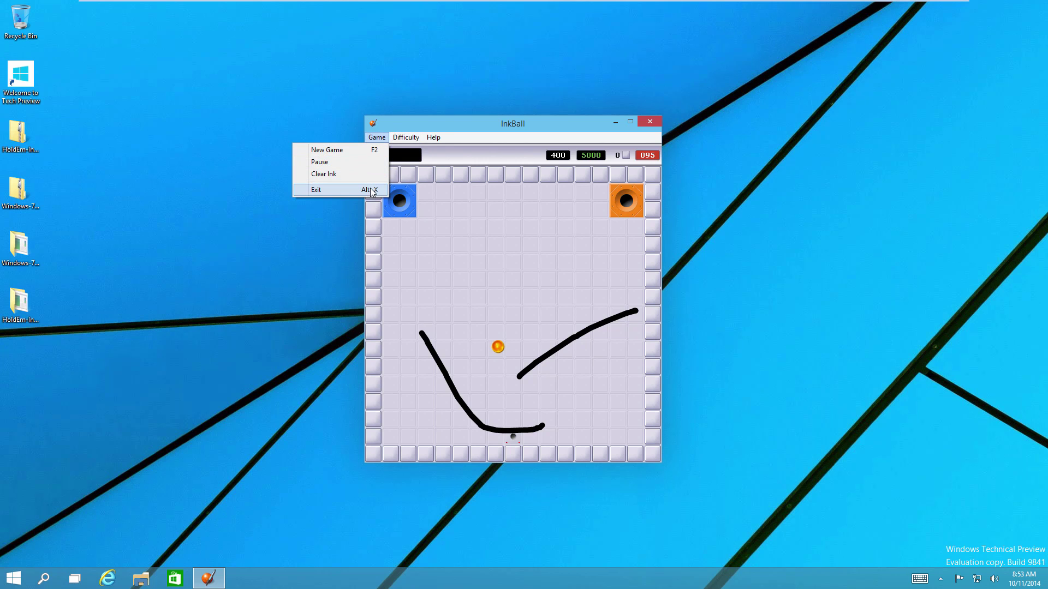
left_click(392, 163)
left_click(377, 137)
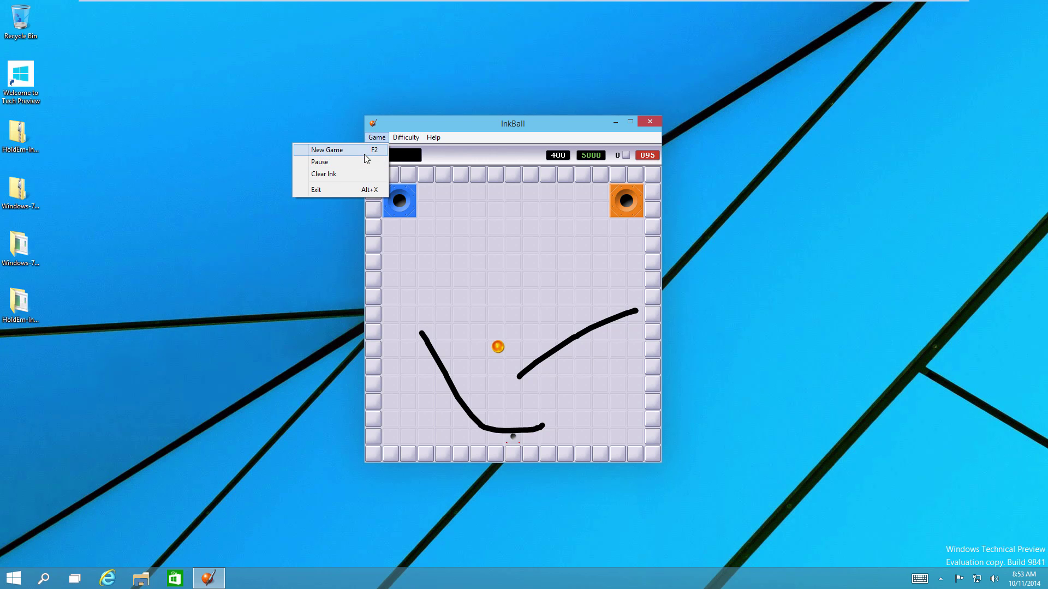
left_click(489, 123)
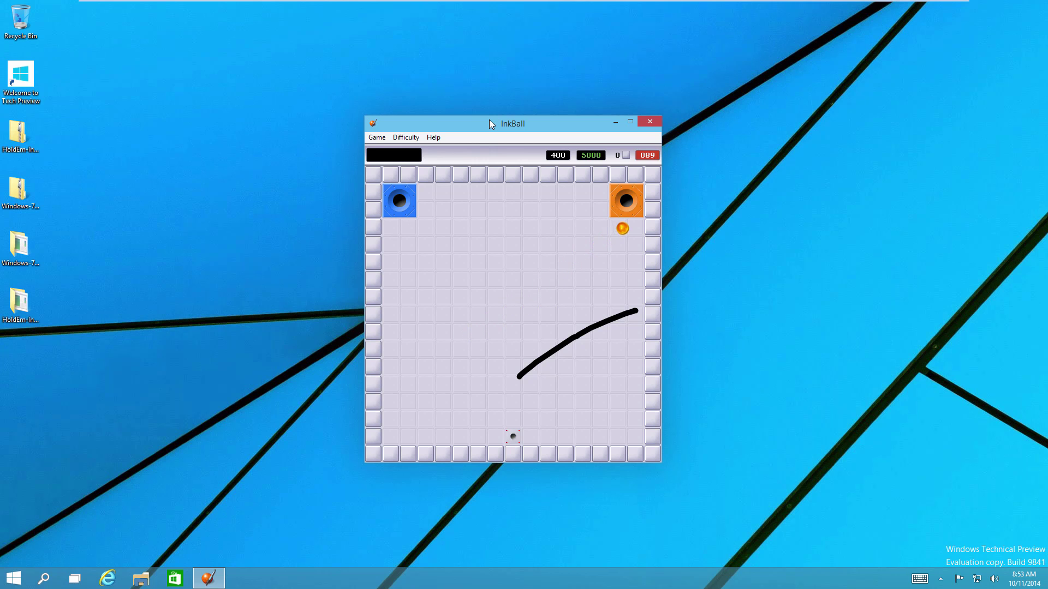
View InkBall's version information and close the game.
left_click(440, 140)
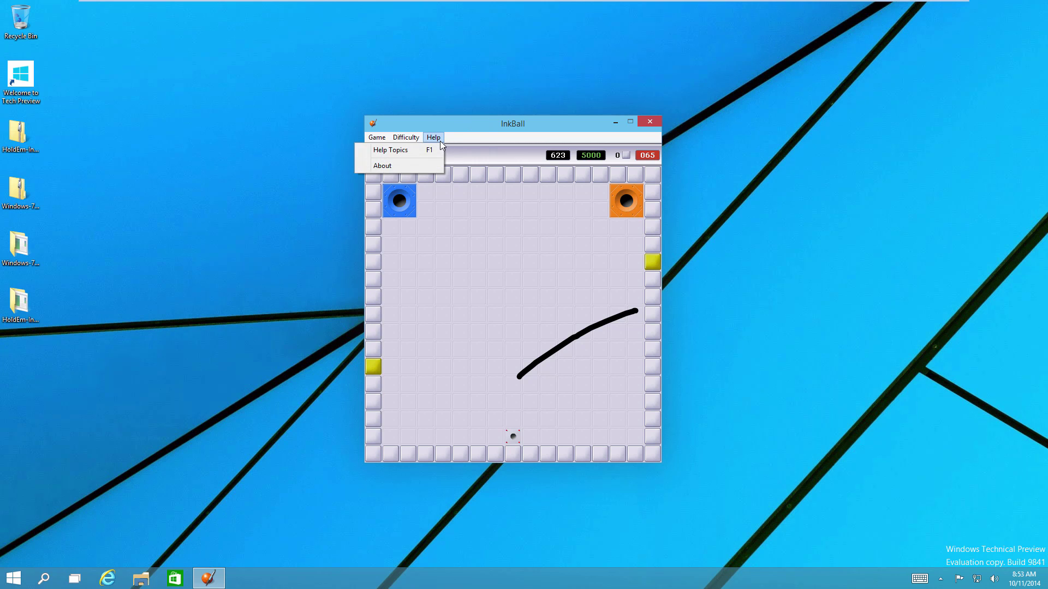
left_click(427, 166)
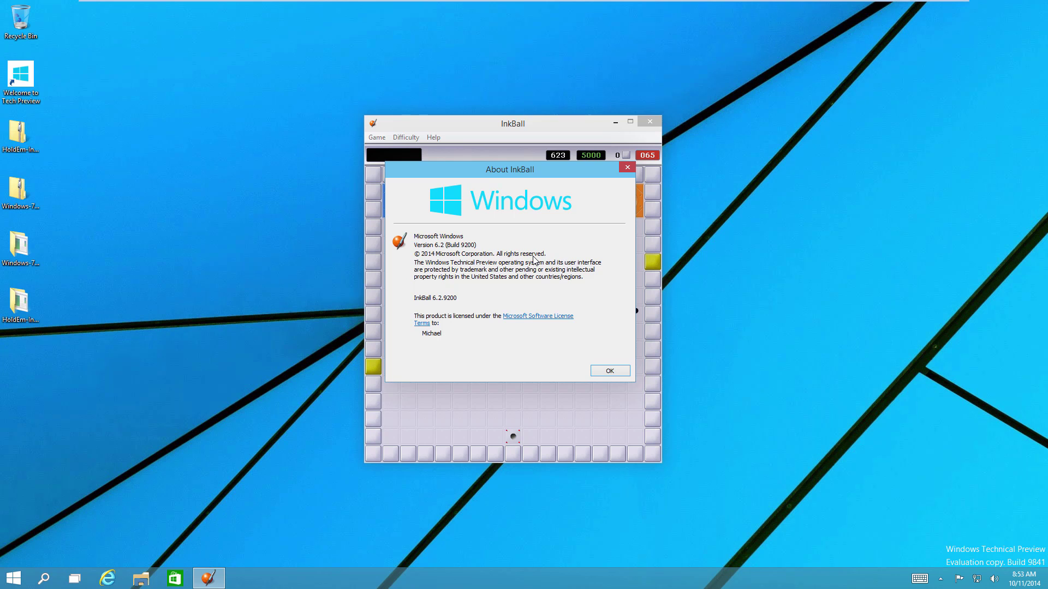
left_click(622, 374)
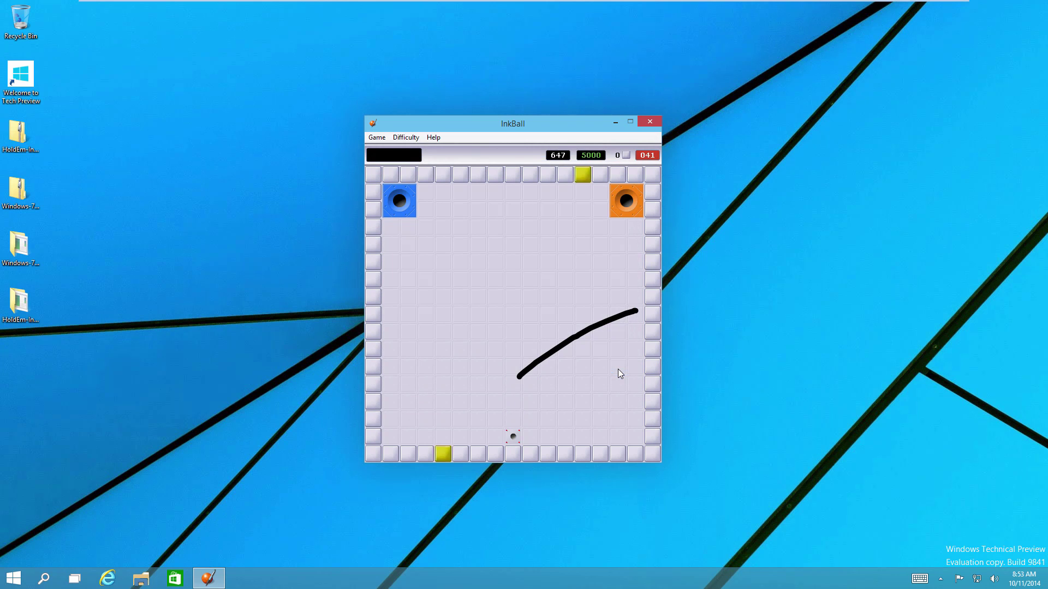
left_click(651, 121)
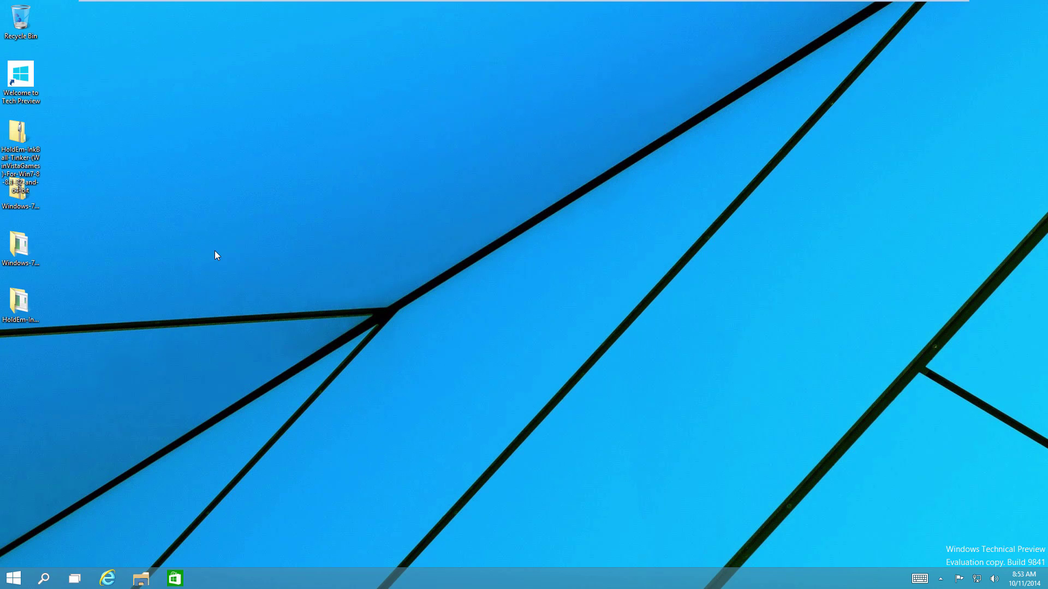
Start Hold 'Em from the Games folder at Beginner difficulty and move its window to the middle of the desktop.
left_click(14, 578)
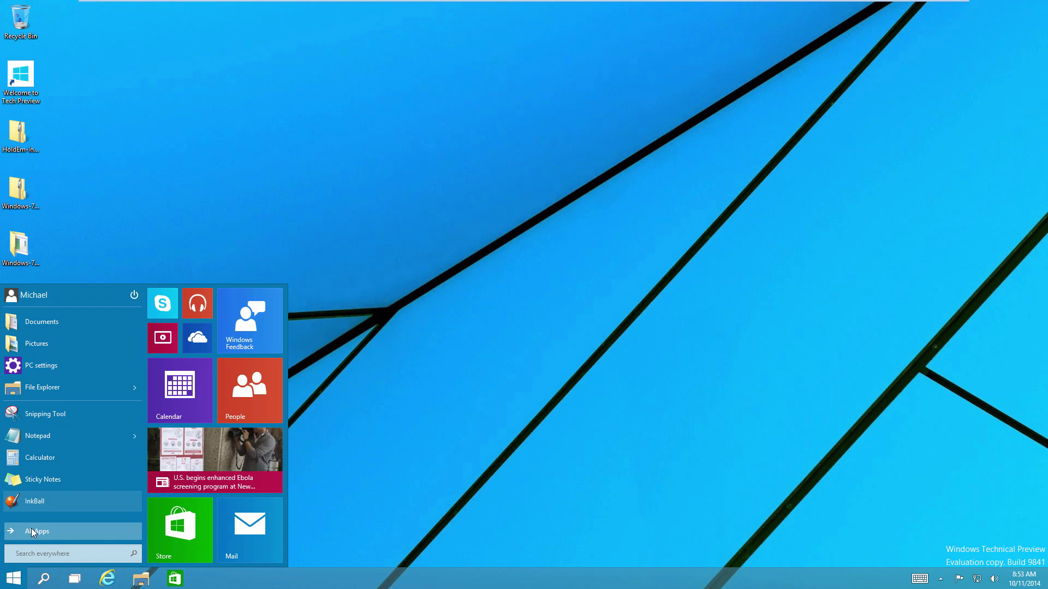
left_click(33, 531)
left_click(45, 442)
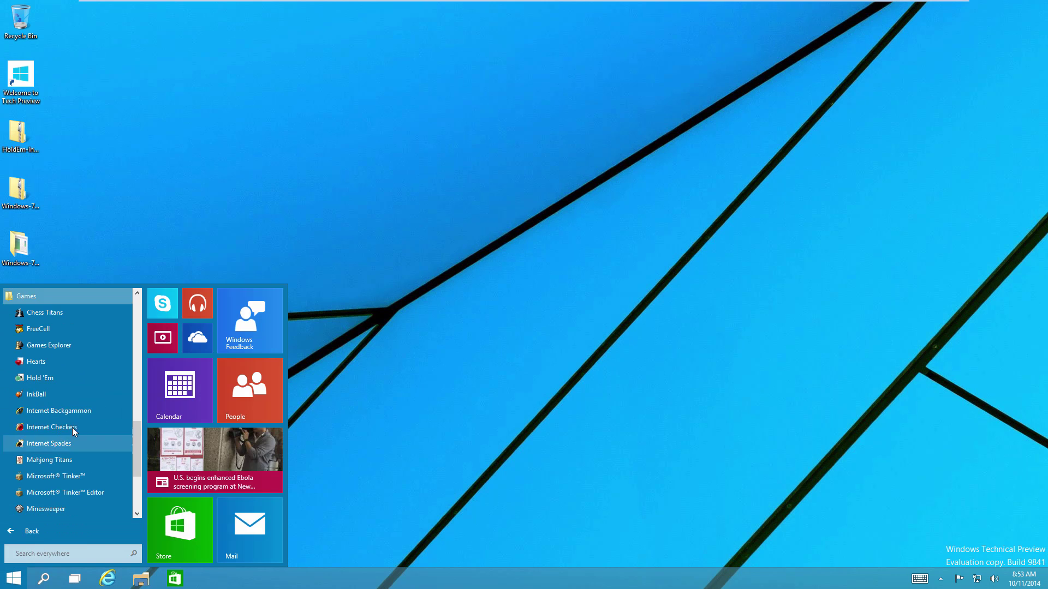
left_click(37, 379)
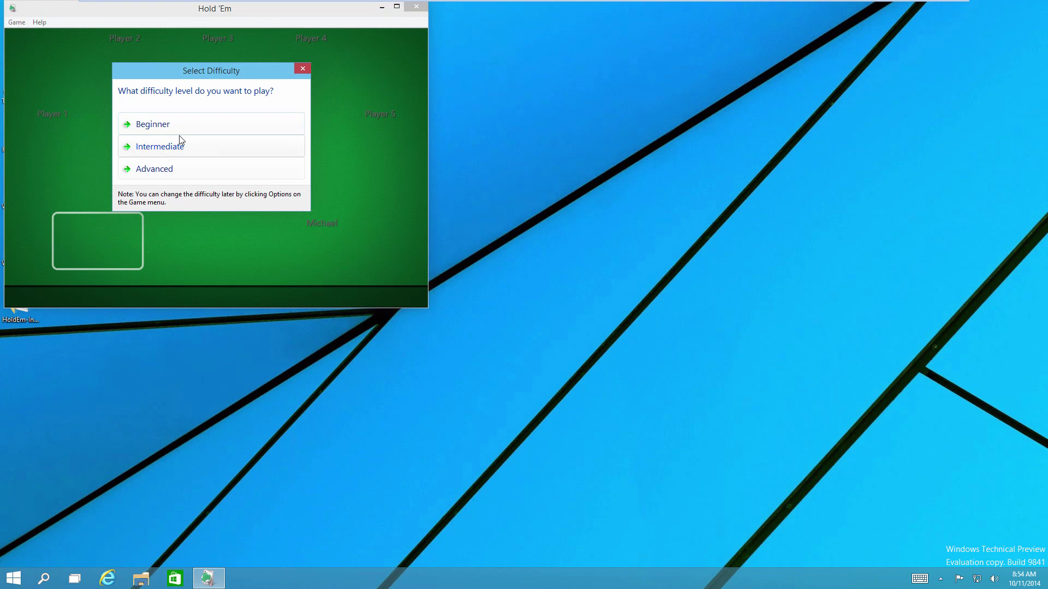
left_click(181, 130)
left_click_drag(208, 10, 580, 84)
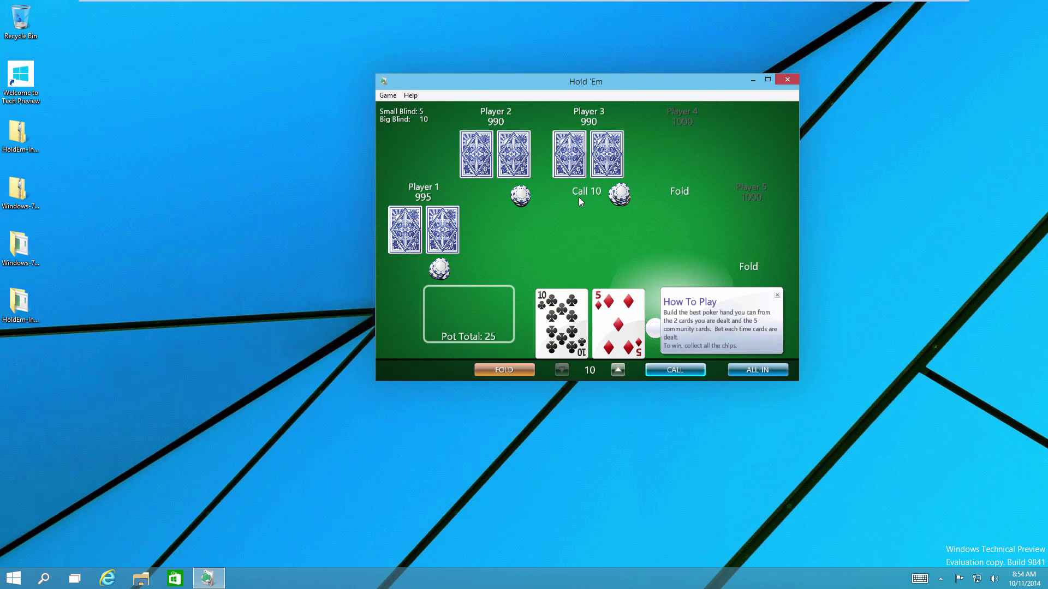
Pin Hold 'Em to the taskbar and exit the game without saving it.
right_click(208, 578)
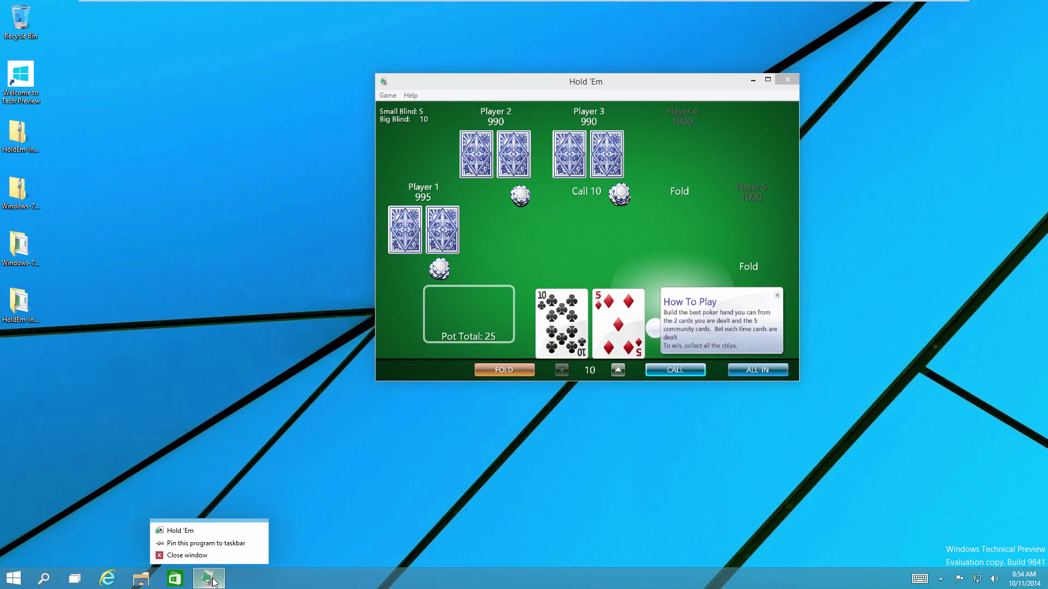
left_click(393, 417)
left_click_drag(610, 83, 616, 88)
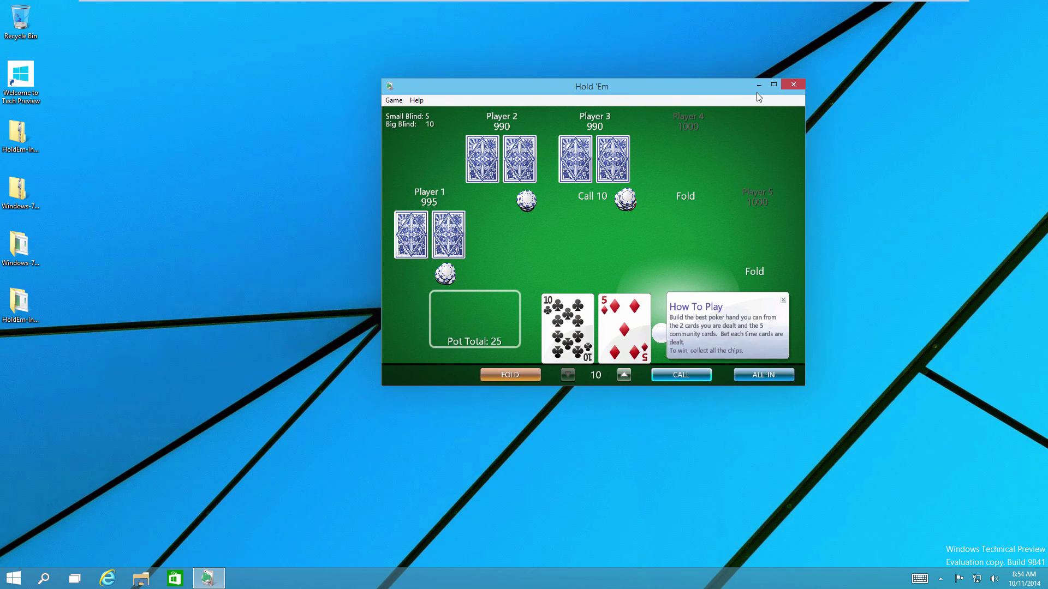
left_click(794, 85)
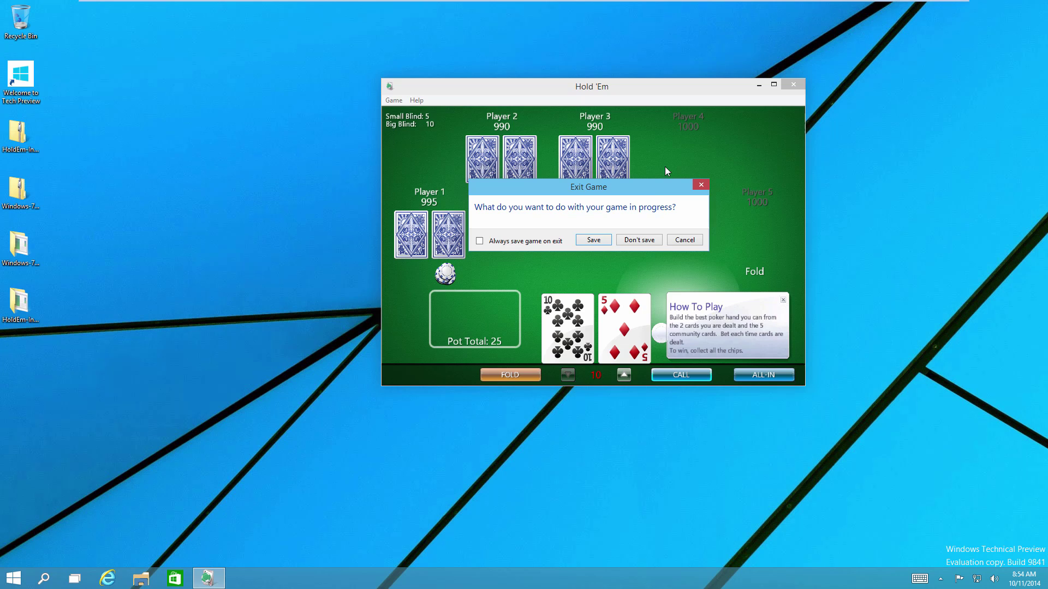
left_click(649, 240)
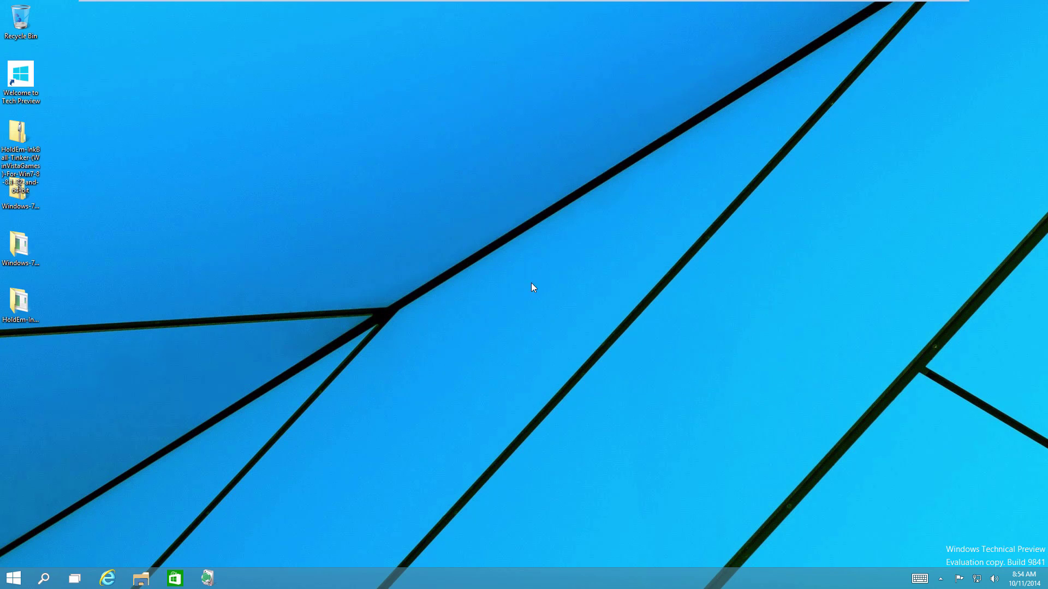
Relaunch Hold 'Em from its taskbar shortcut, exit without saving, and unpin it from the taskbar.
left_click(207, 582)
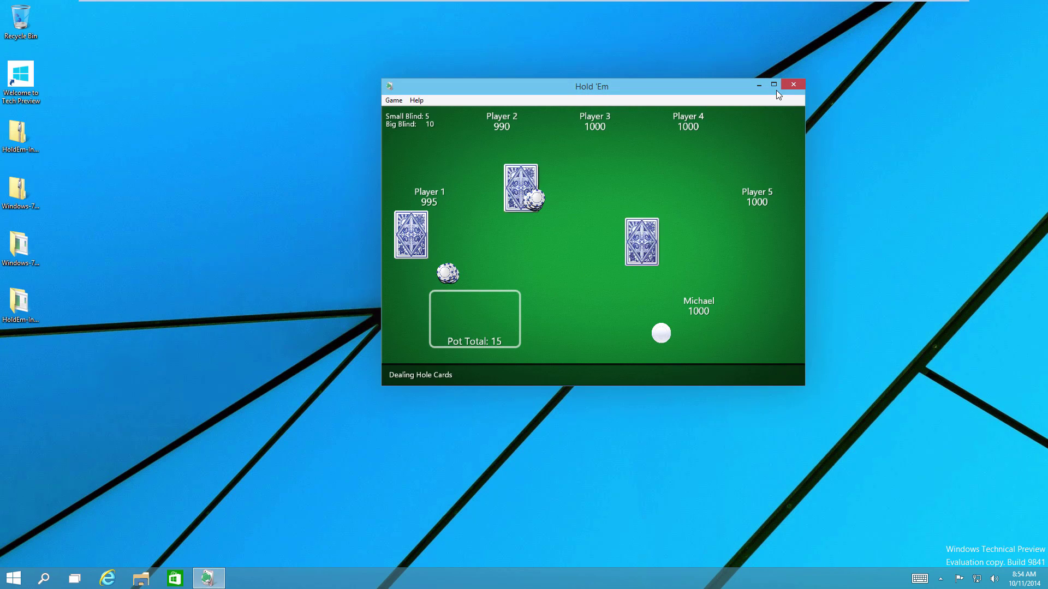
left_click(793, 85)
left_click(633, 240)
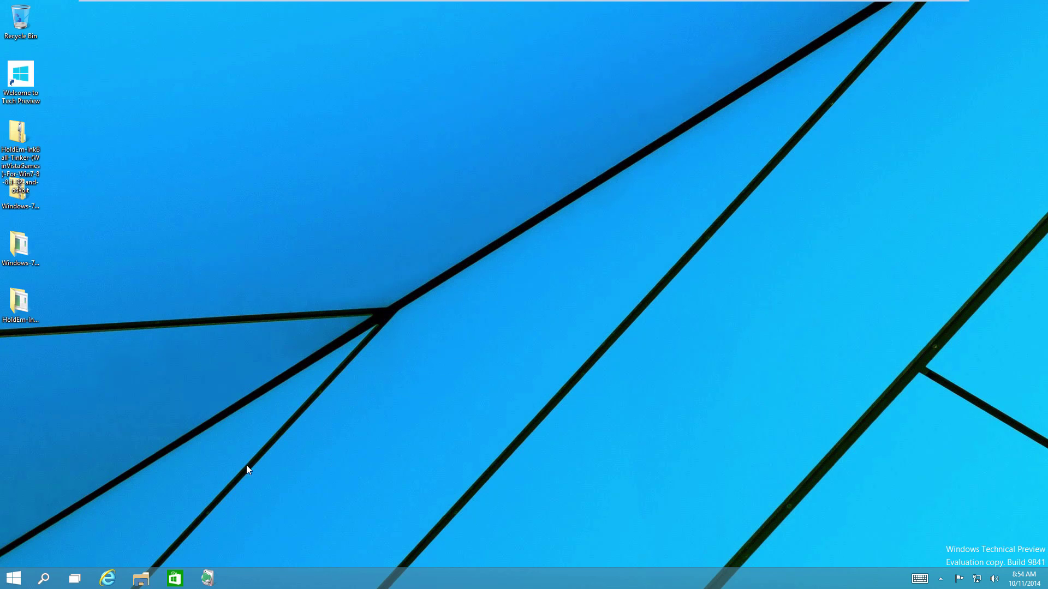
right_click(207, 578)
left_click(201, 552)
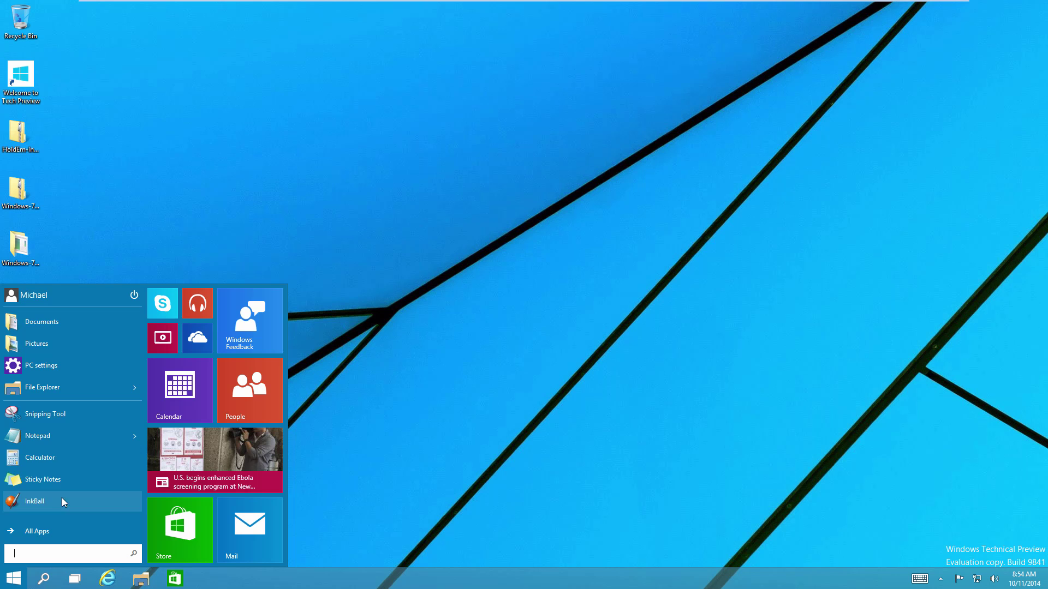
Look through the installed games in the Games folder and the rest of the list of all apps.
left_click(58, 528)
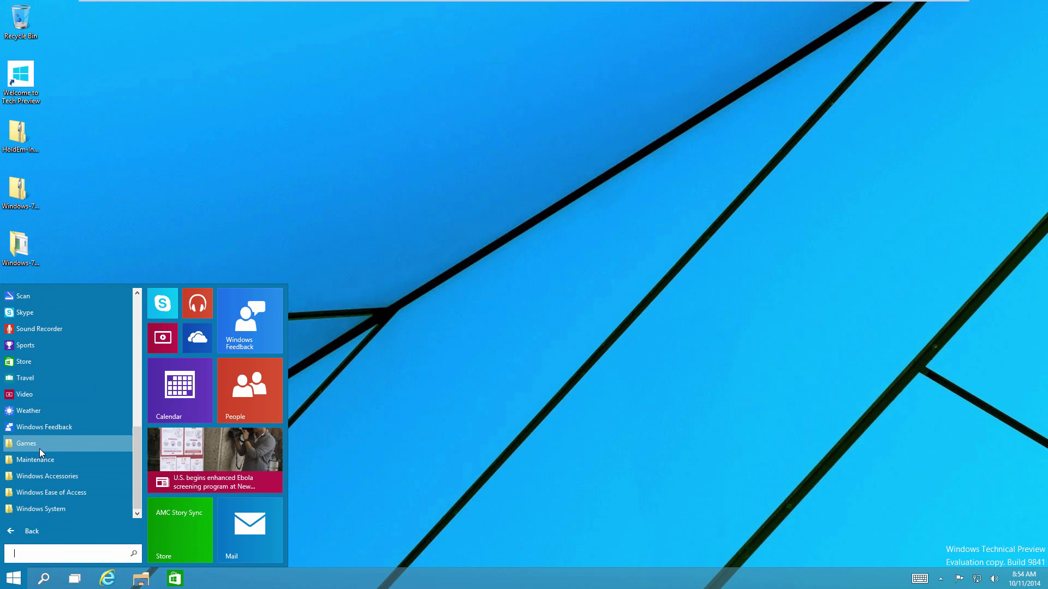
left_click(76, 443)
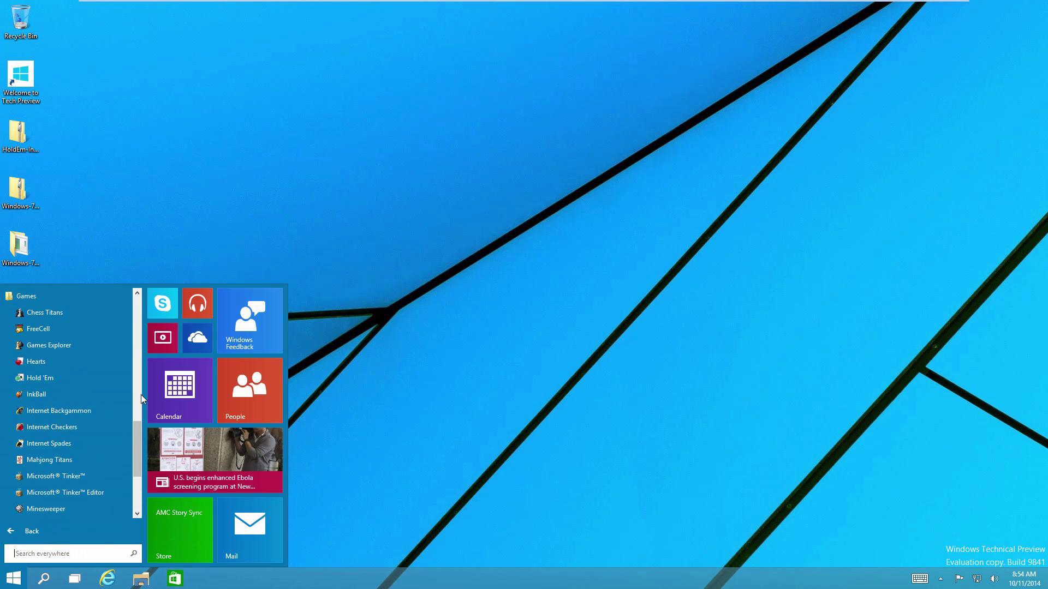
scroll(140, 440, "down", 1)
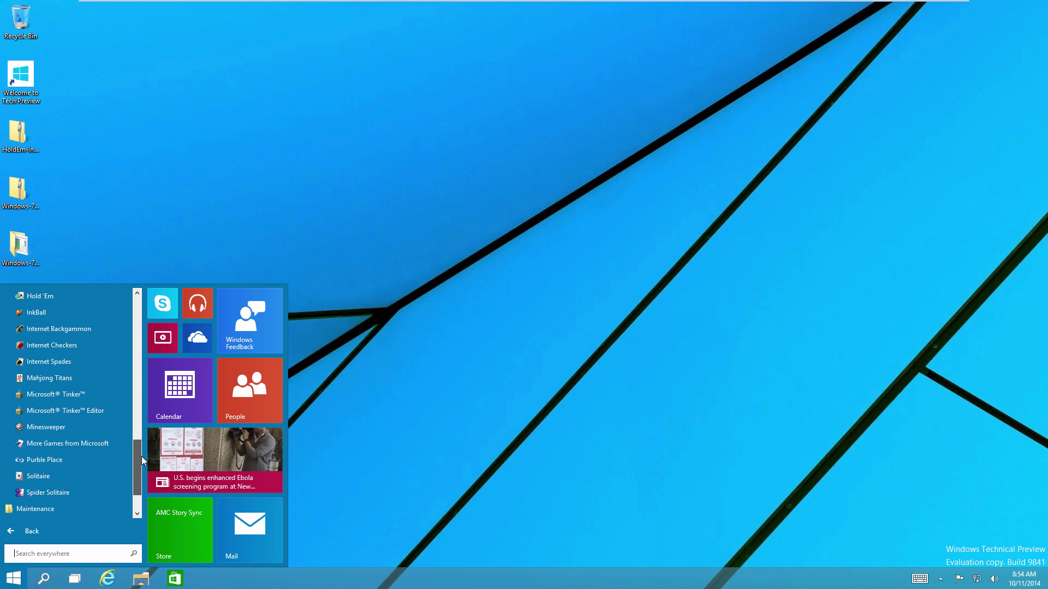
scroll(142, 454, "up", 1)
scroll(145, 445, "up", 1)
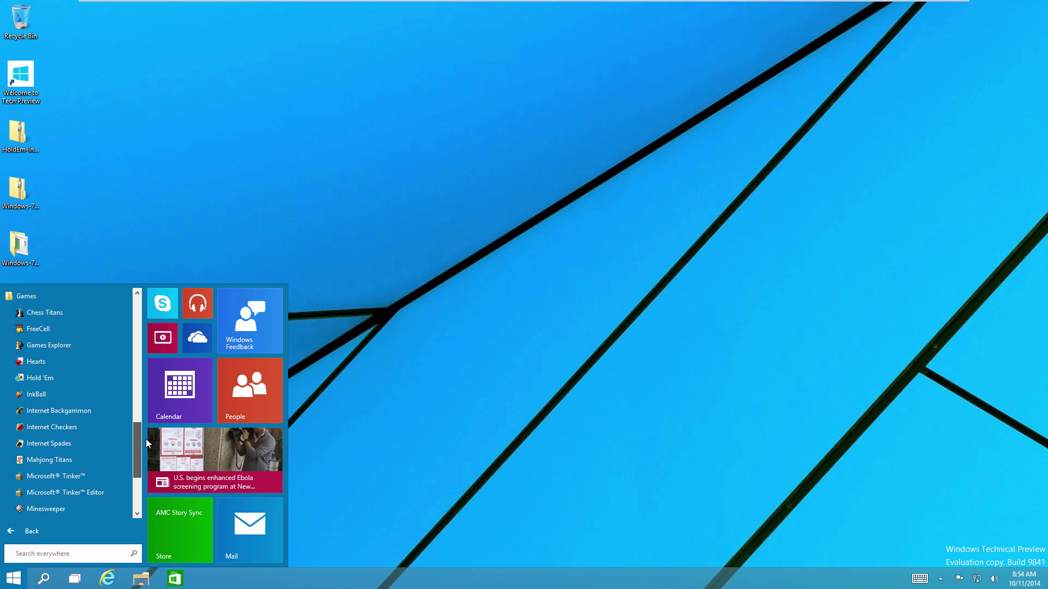
scroll(141, 458, "down", 3)
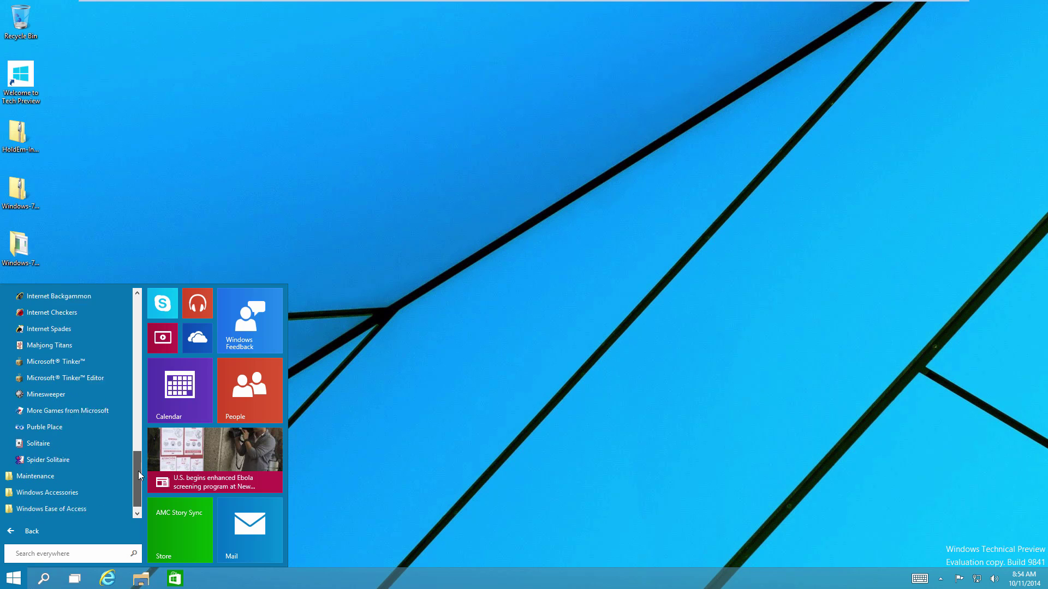
left_click_drag(139, 488, 143, 318)
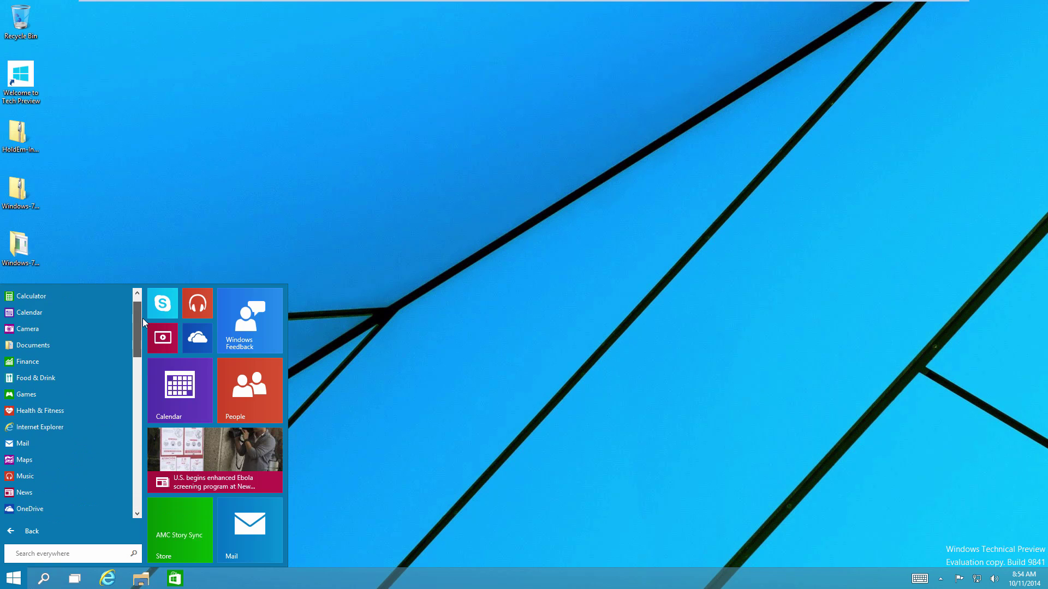
left_click(103, 231)
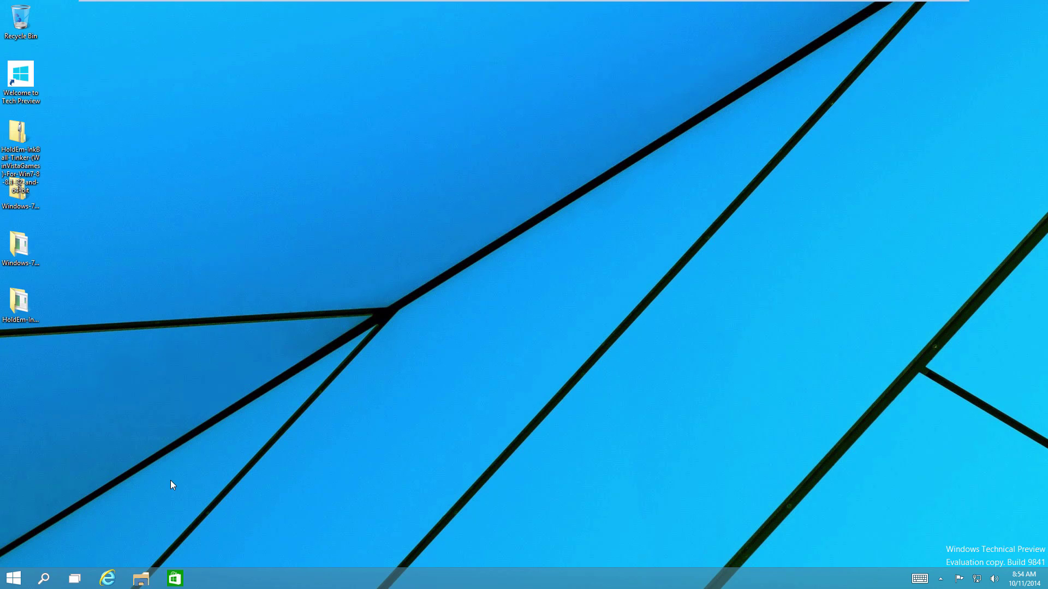
Browse to the Microsoft Games folder inside Program Files on Local Disk (C:) in File Explorer.
left_click(142, 580)
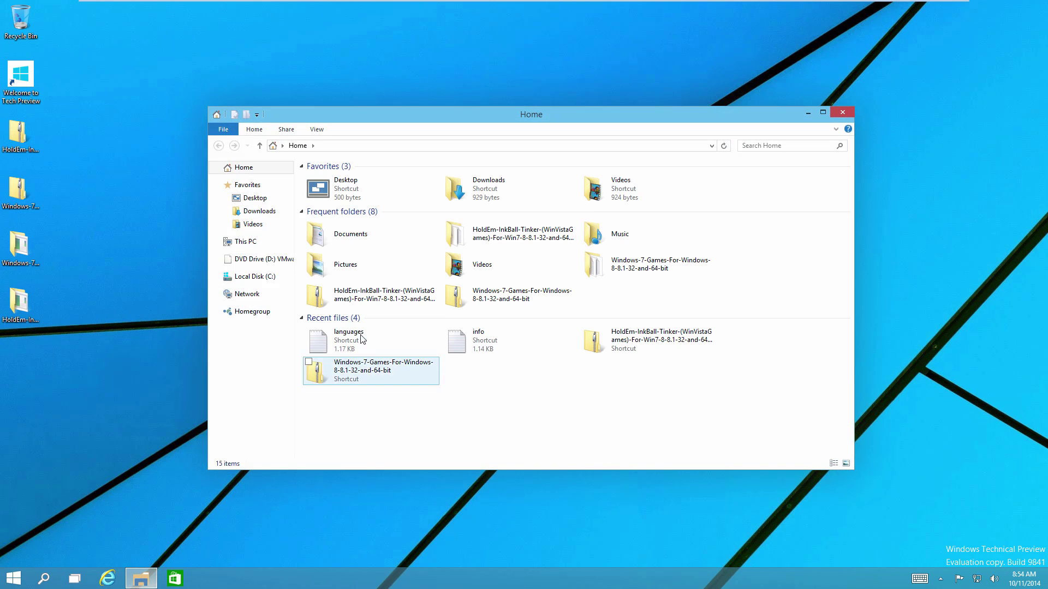
left_click(272, 279)
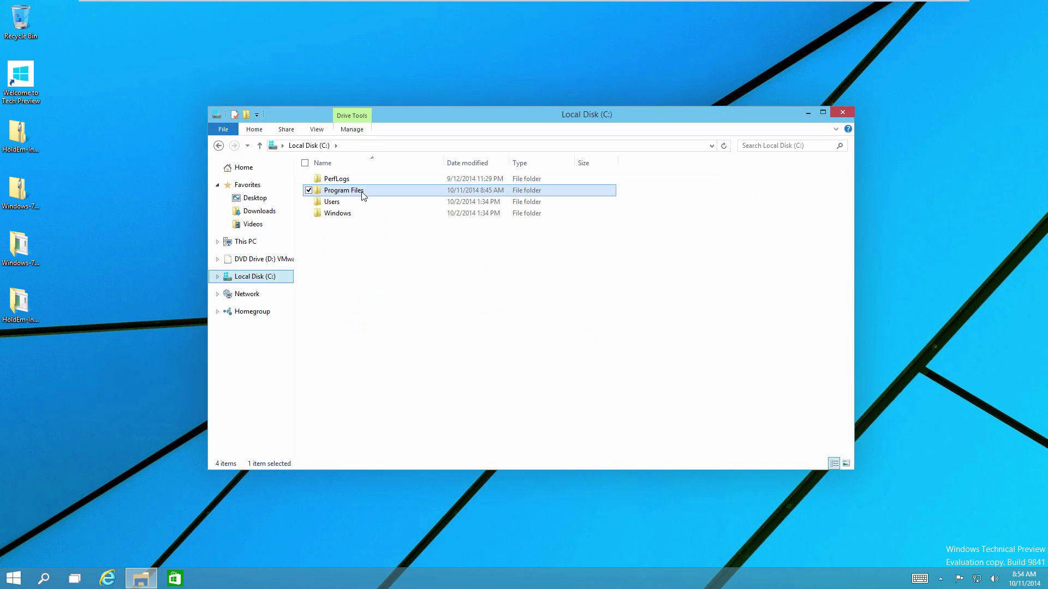
double_click(361, 195)
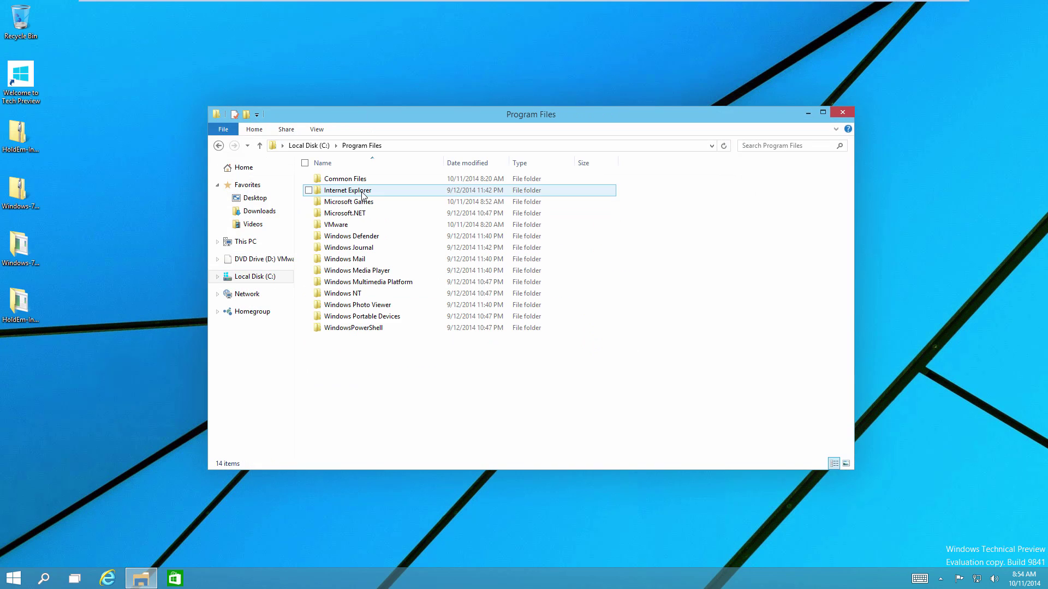
double_click(389, 205)
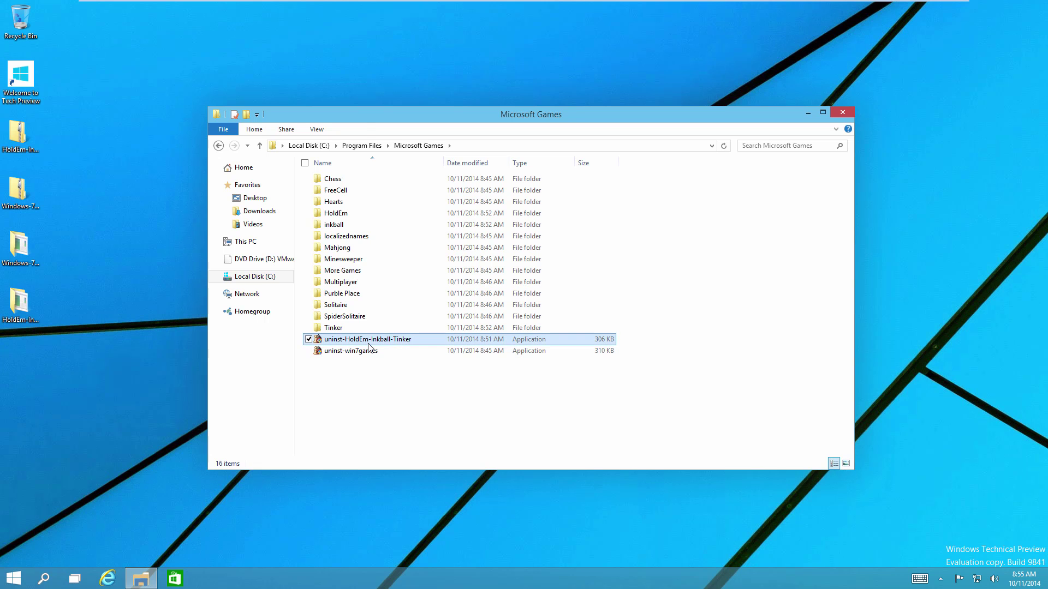
Run uninst-win7games with permission to make changes, view the wizard up to its uninstall location page, cancel it, and close the Microsoft Games folder.
left_click(370, 352)
double_click(370, 351)
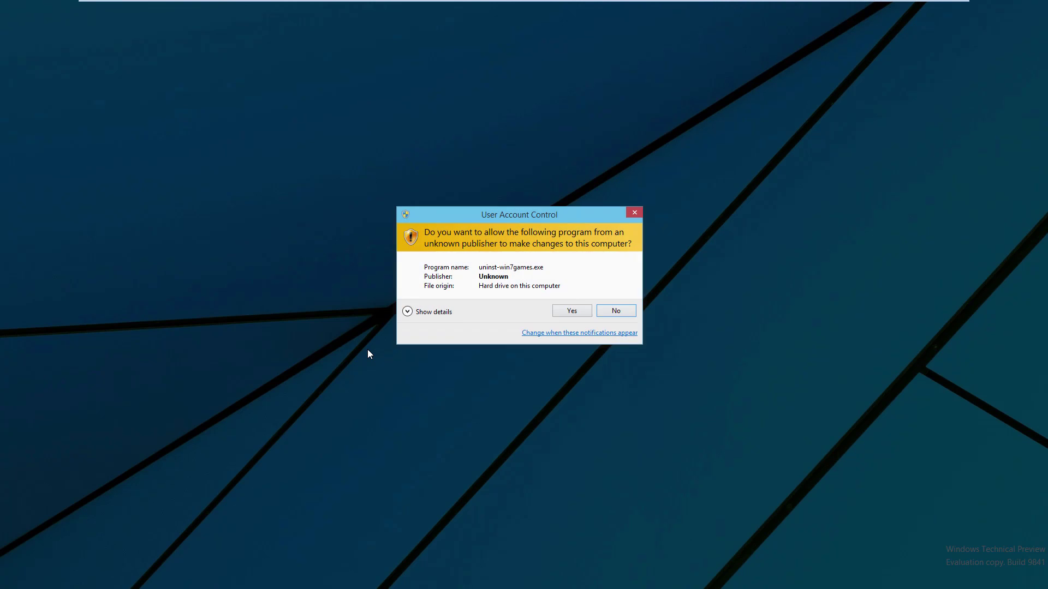
left_click(578, 310)
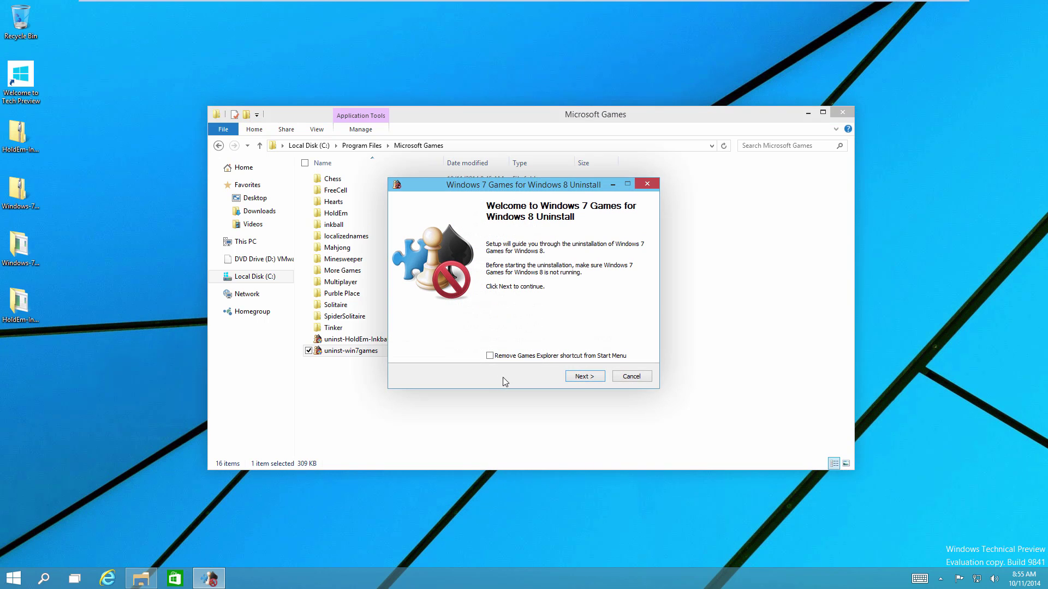
left_click(582, 380)
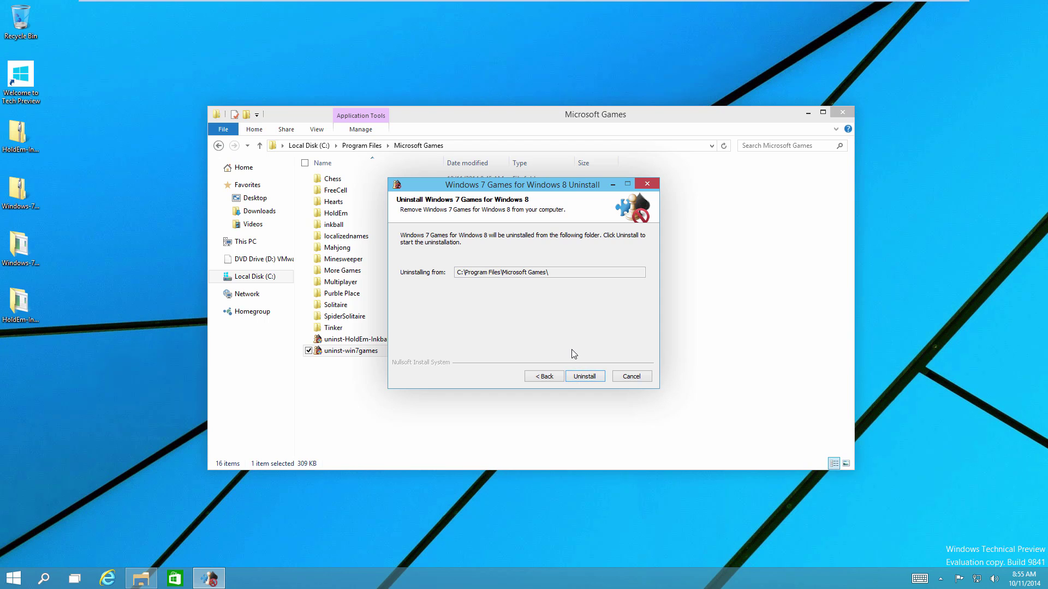
left_click(627, 378)
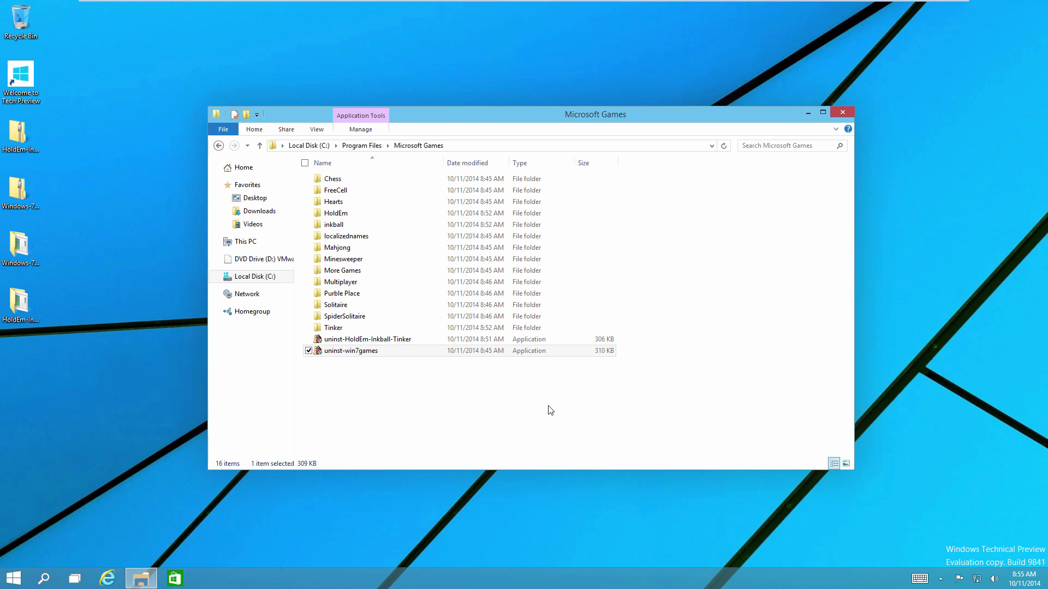
left_click(842, 112)
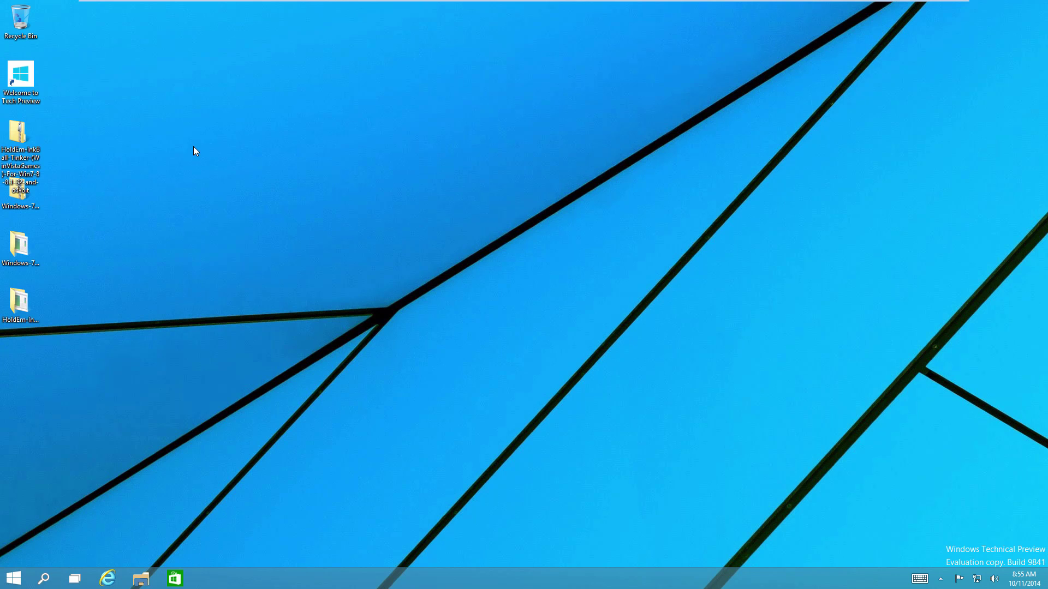